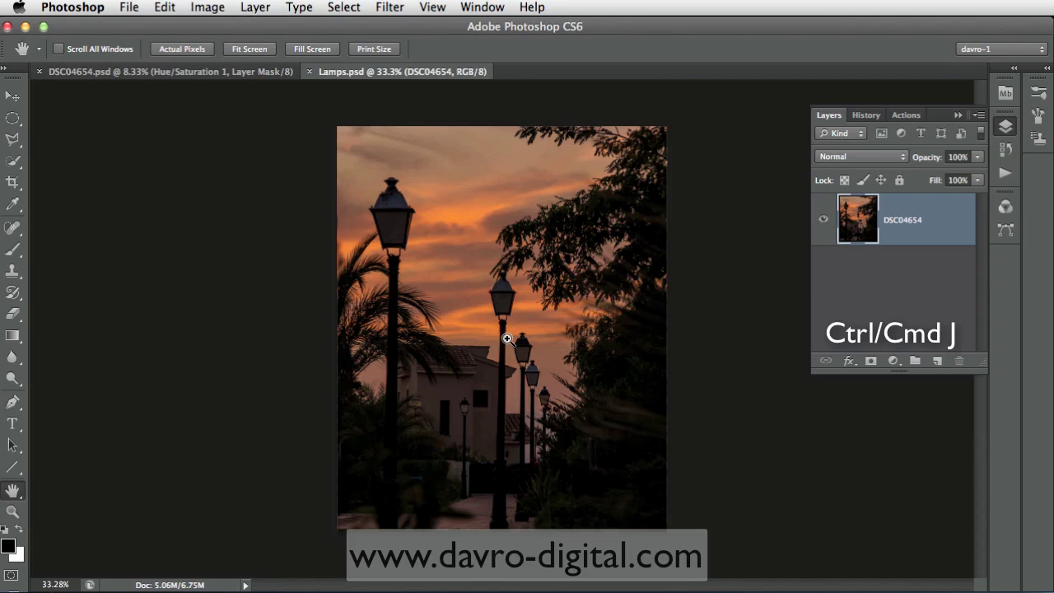
Duplicate the DSC04654 layer and set up a brush tip of 51 px with 50% hardness and 72% roundness.
key("super+j")
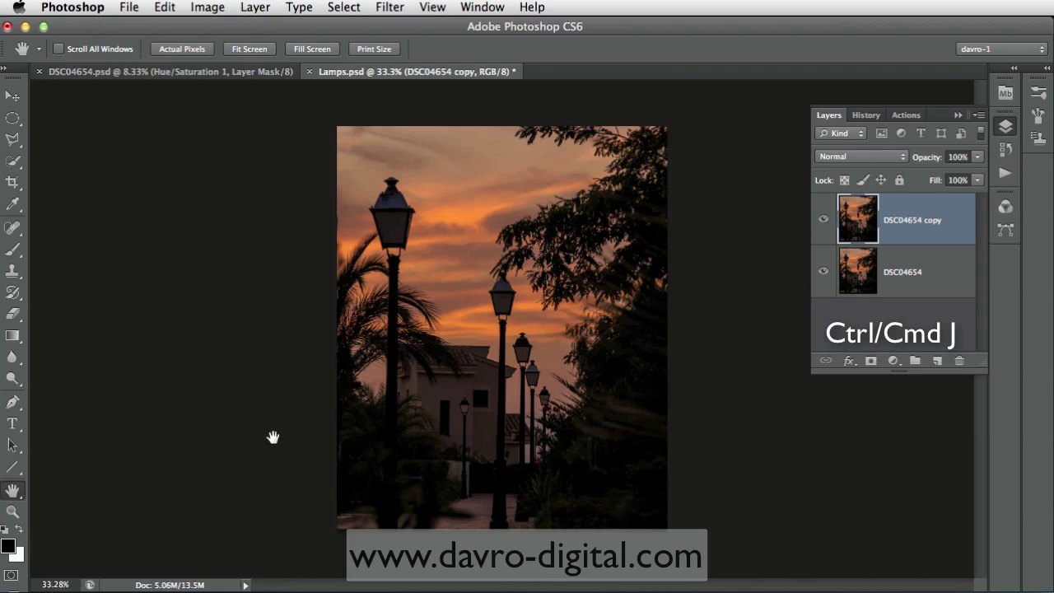
left_click(13, 250)
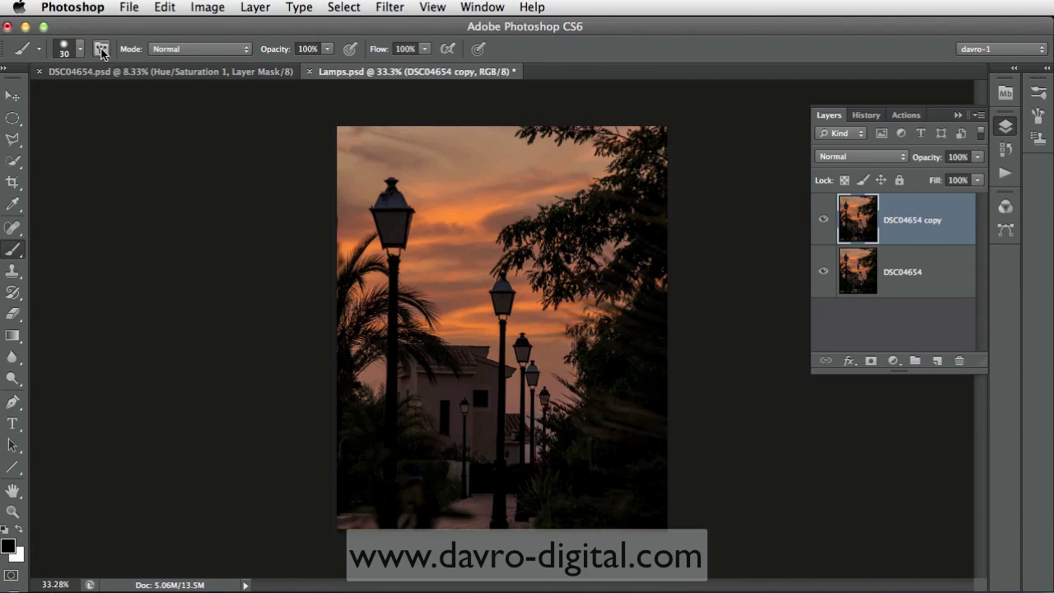
left_click(101, 49)
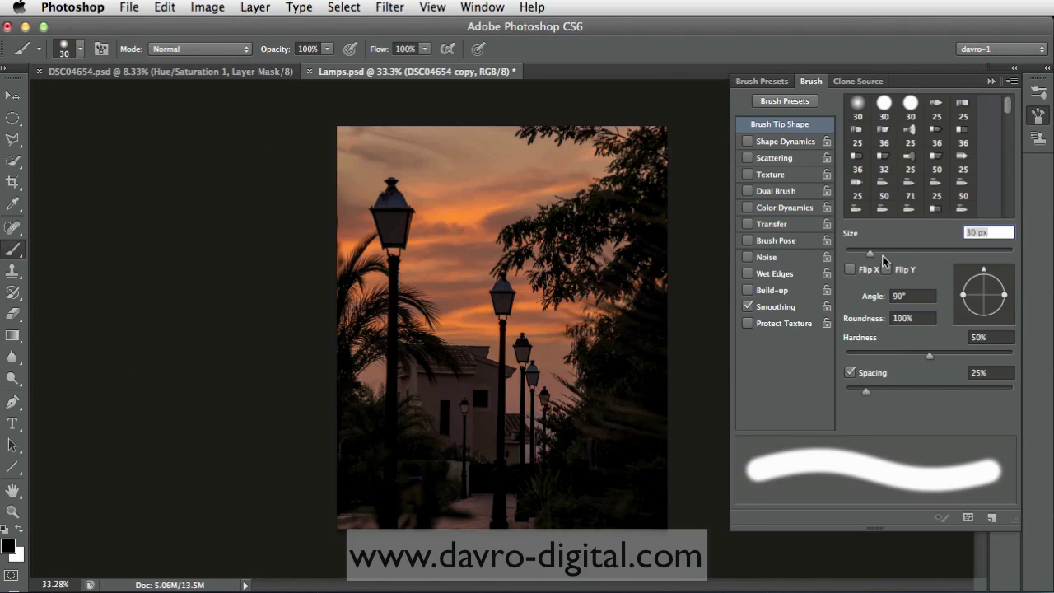
left_click_drag(872, 254, 888, 256)
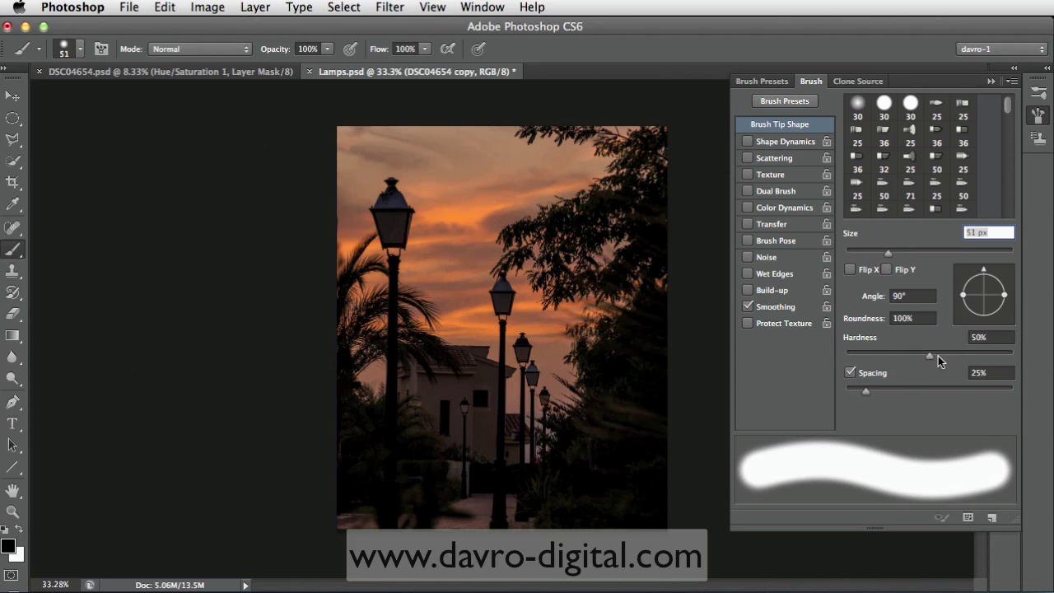
mouse_move(930, 353)
left_mouse_down()
mouse_move(1024, 355)
mouse_move(841, 360)
mouse_move(929, 362)
left_mouse_up()
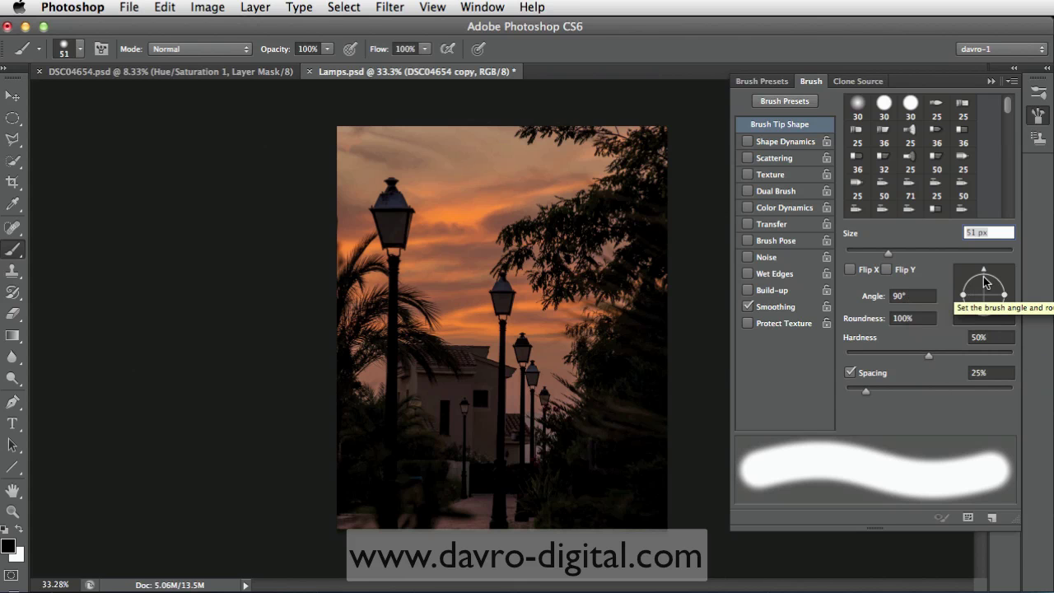
mouse_move(985, 275)
left_mouse_down()
mouse_move(1002, 301)
mouse_move(984, 273)
left_mouse_up()
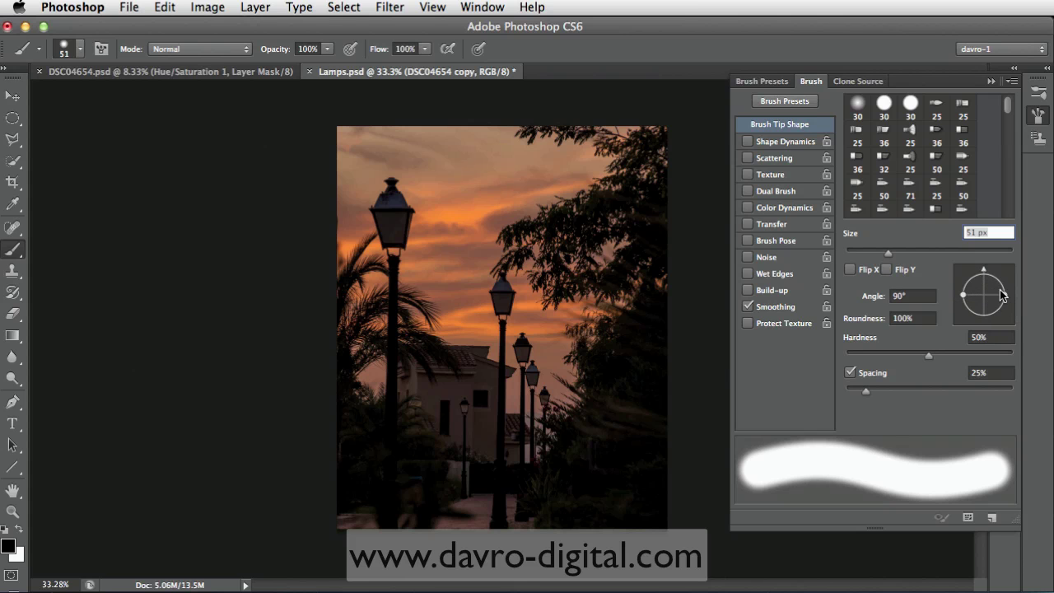
left_click_drag(1003, 294, 999, 293)
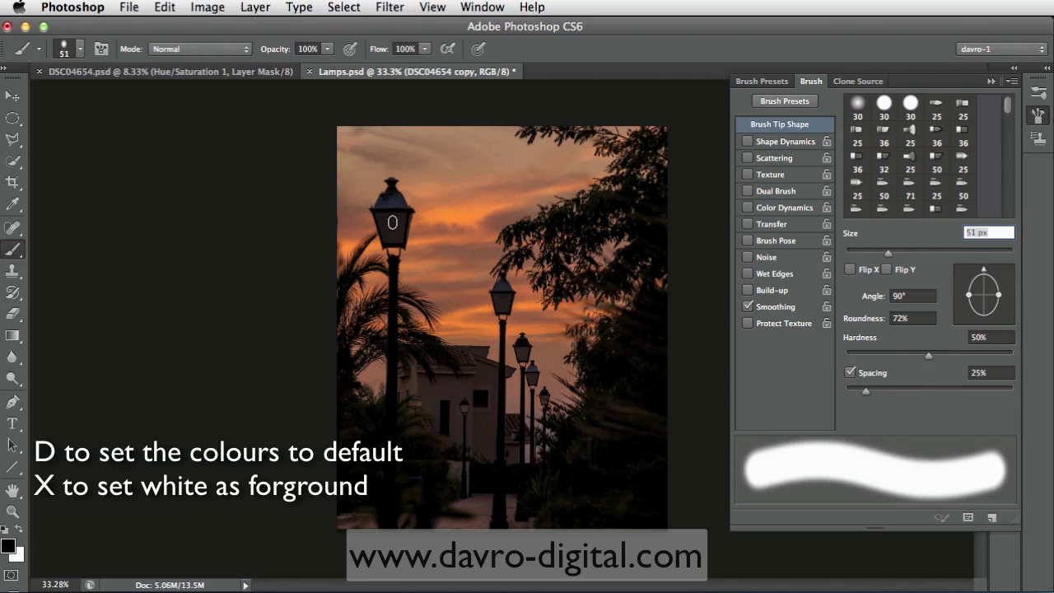
Paint a white light spot inside each of the six street lamps, shrinking the brush to suit each smaller lamp, down to 15 px.
key("x")
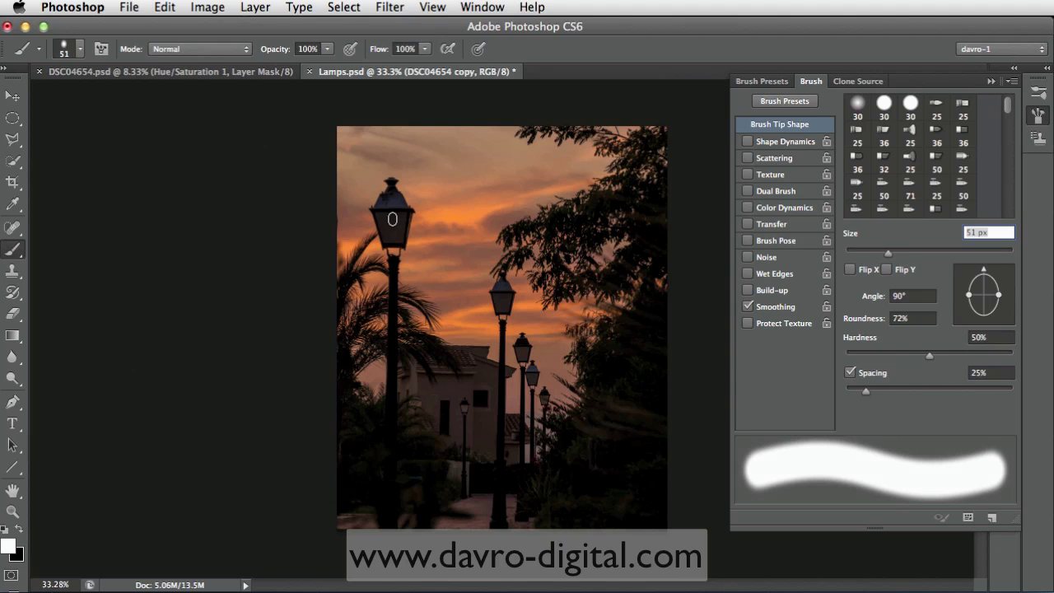
left_click(393, 219)
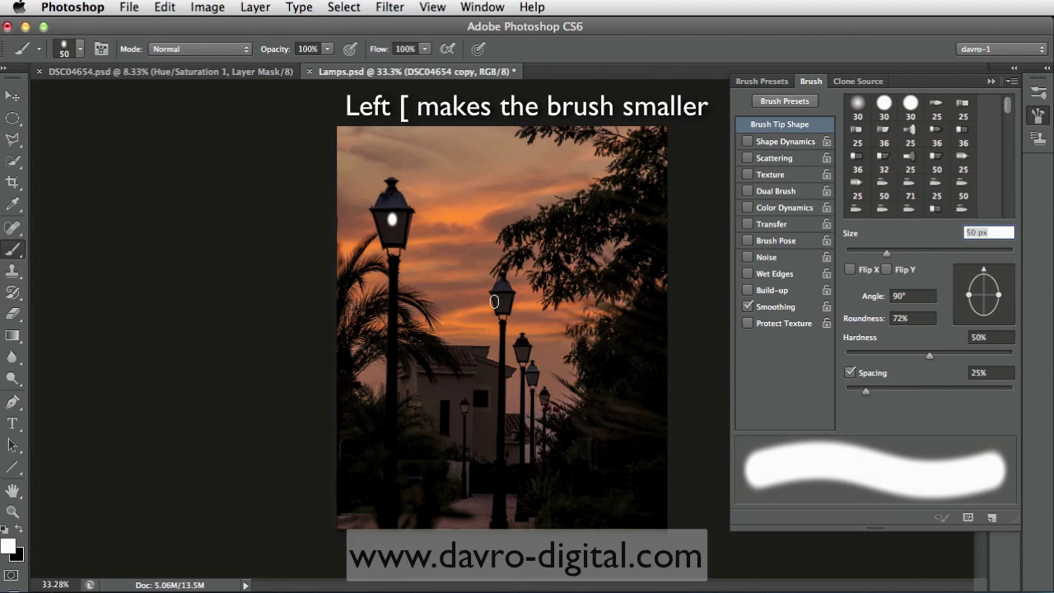
key("bracketleft")
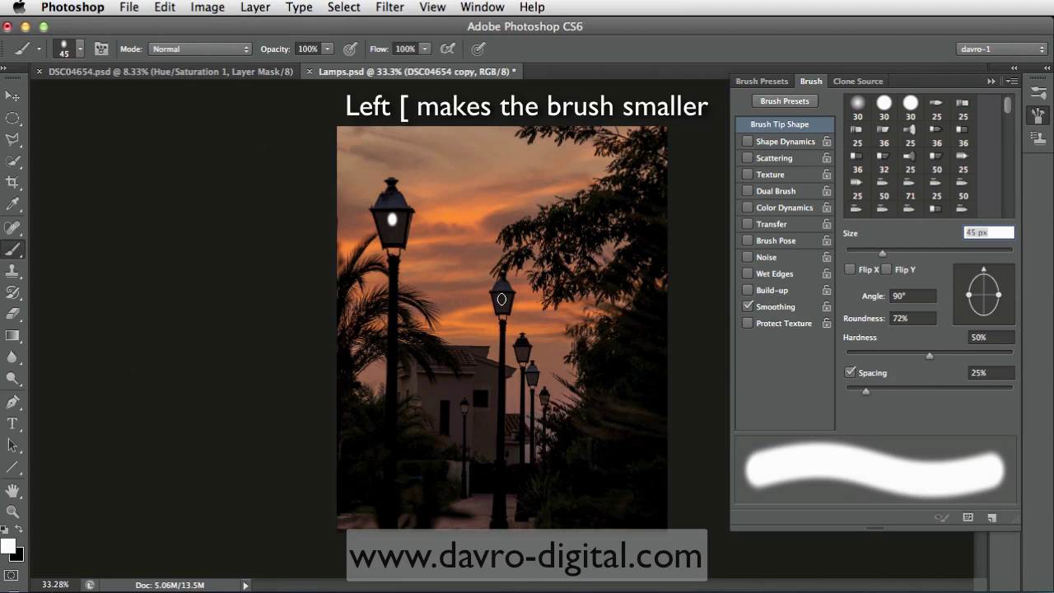
key("bracketleft")
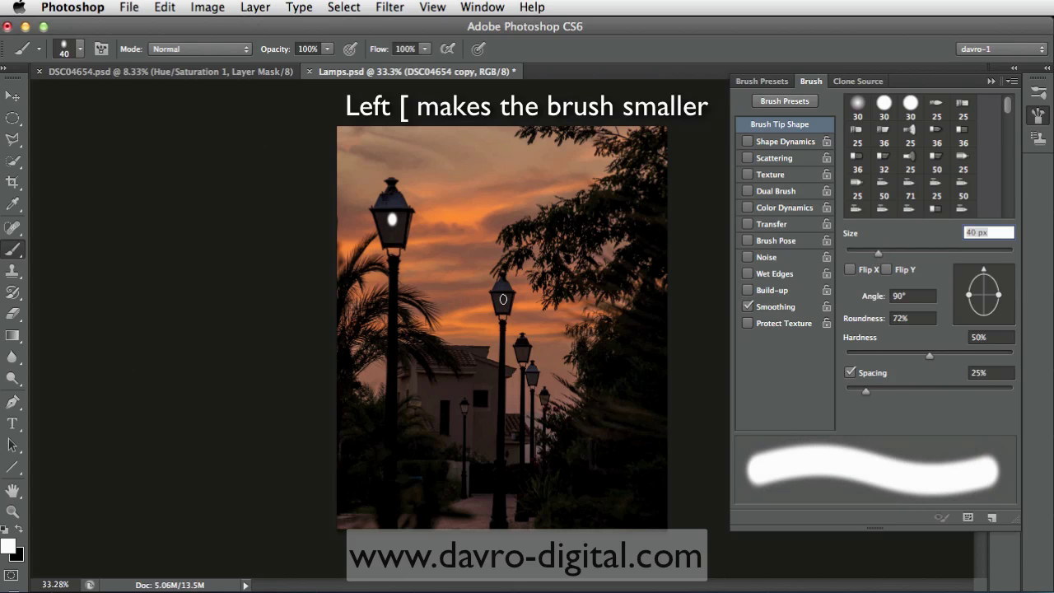
key("bracketleft")
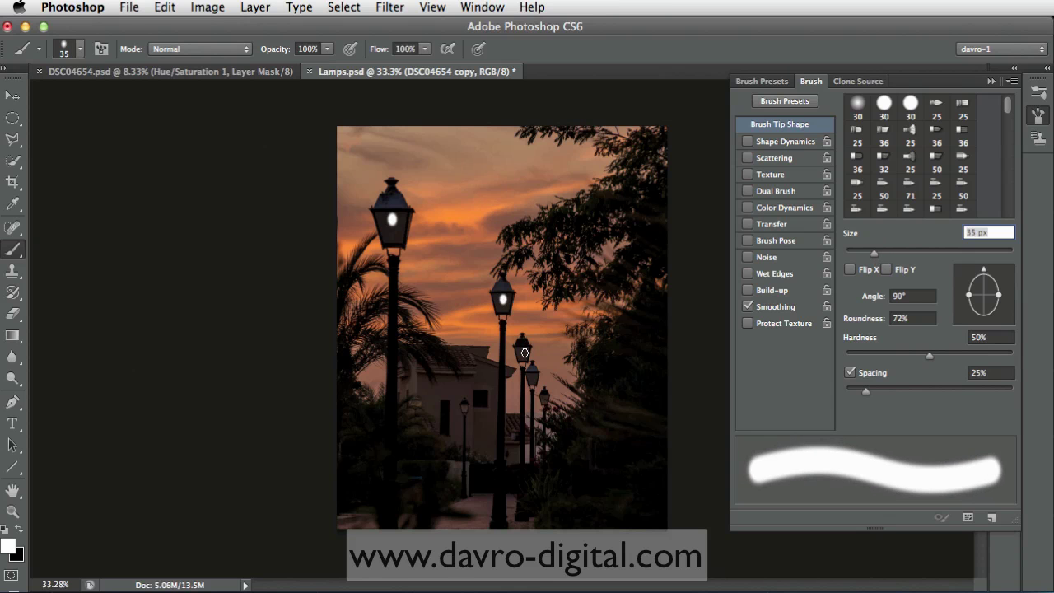
key("bracketleft")
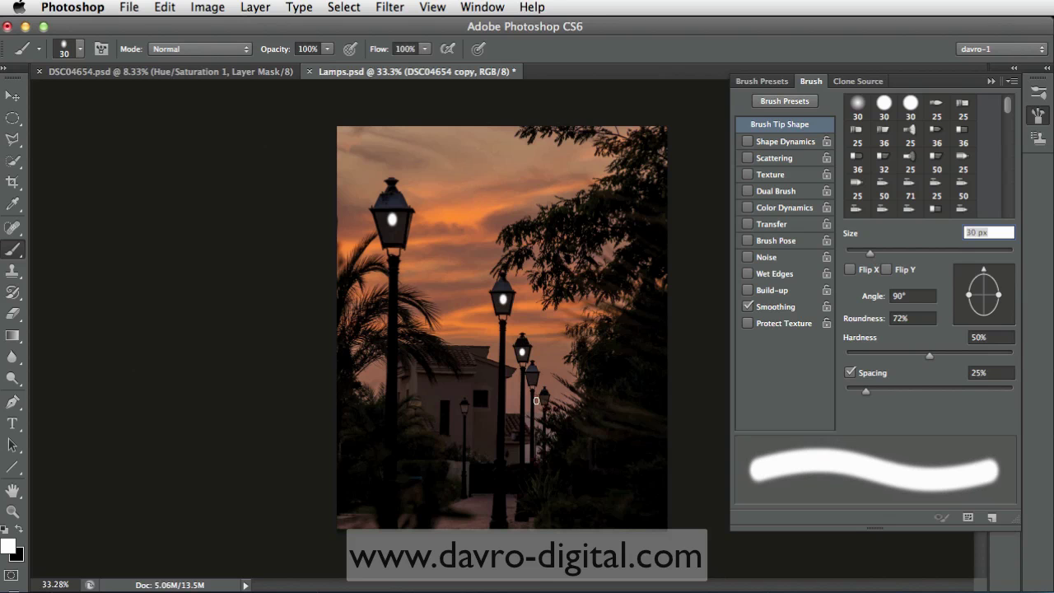
key("bracketleft")
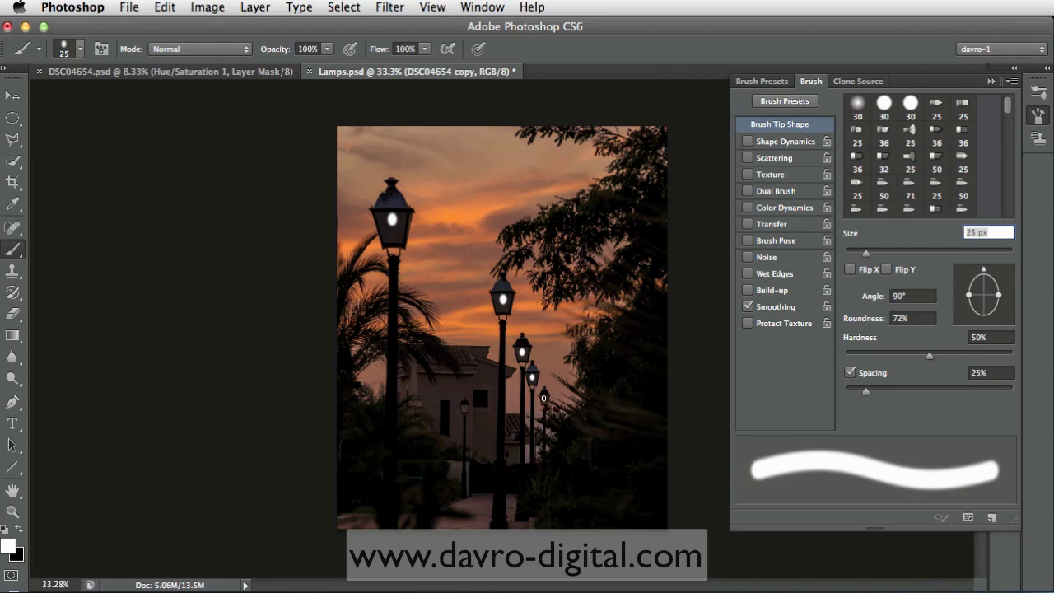
key("bracketleft")
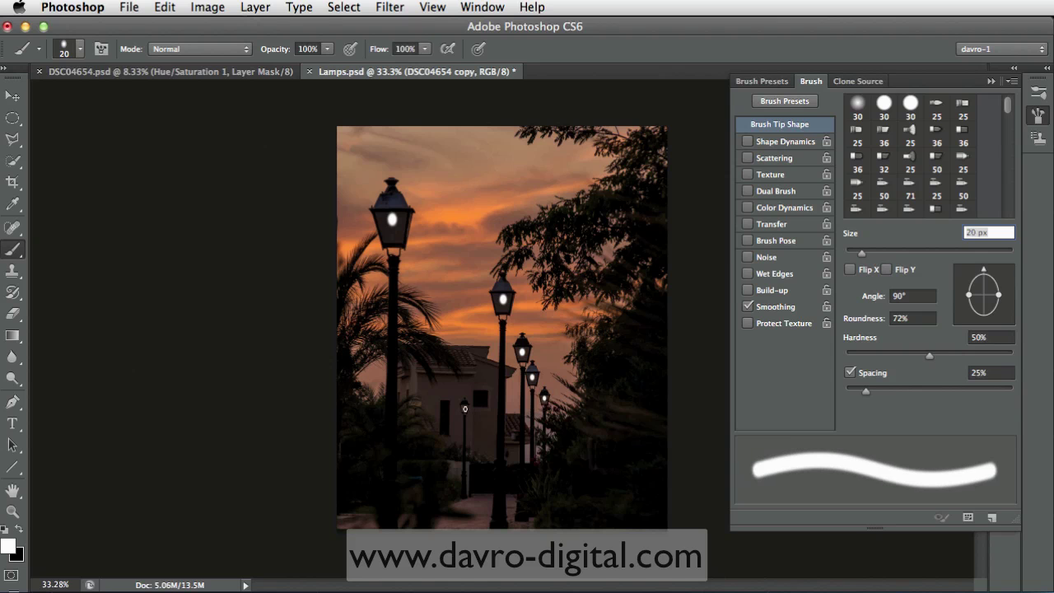
key("bracketleft")
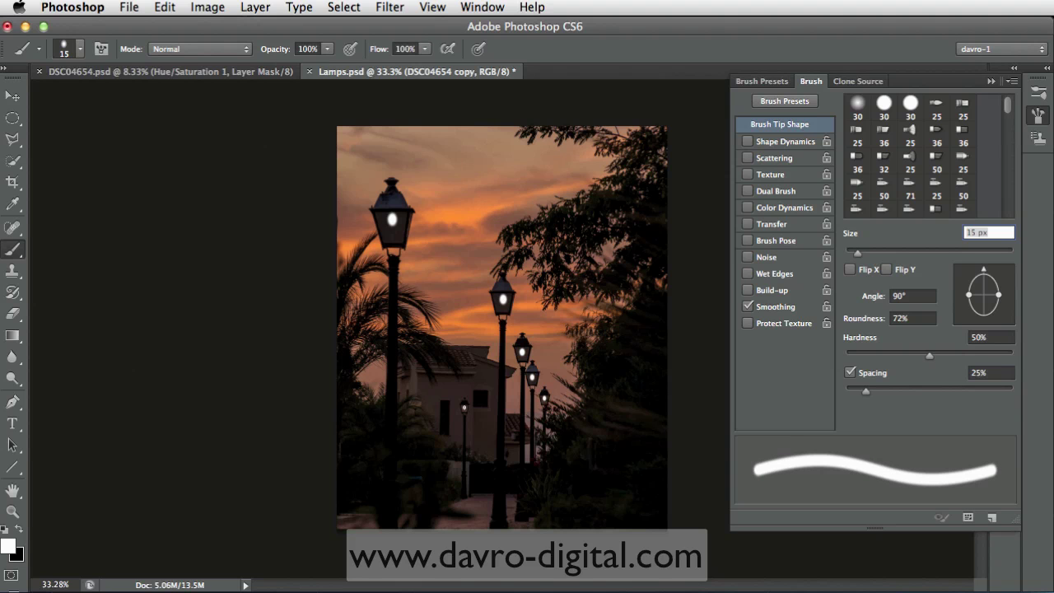
Set the brush to 100% roundness and 21 px and add a white light spot on the house wall.
left_click_drag(999, 295, 1021, 300)
left_click_drag(858, 254, 862, 257)
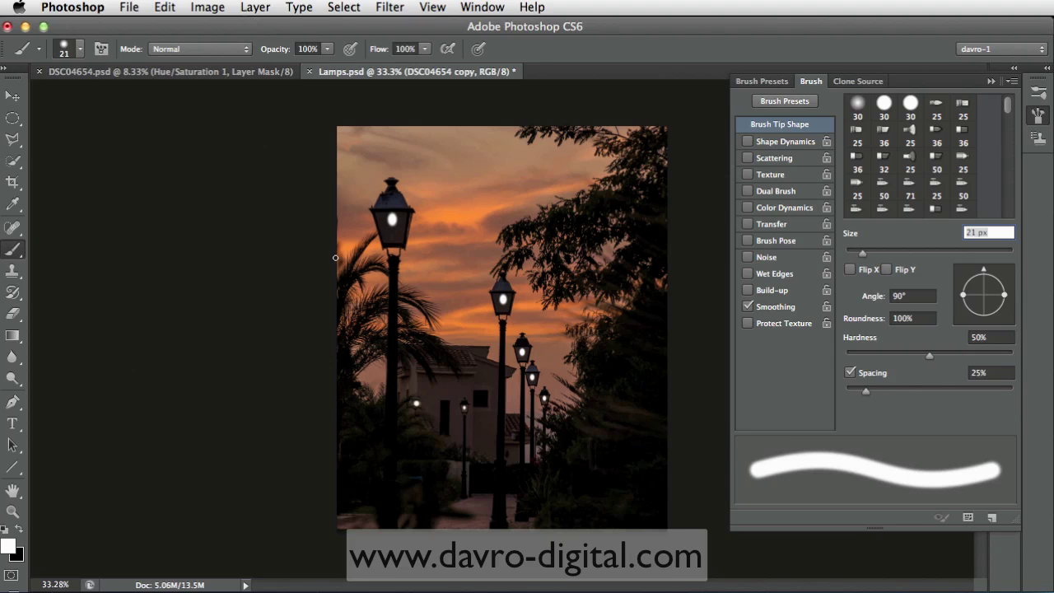
left_click(100, 47)
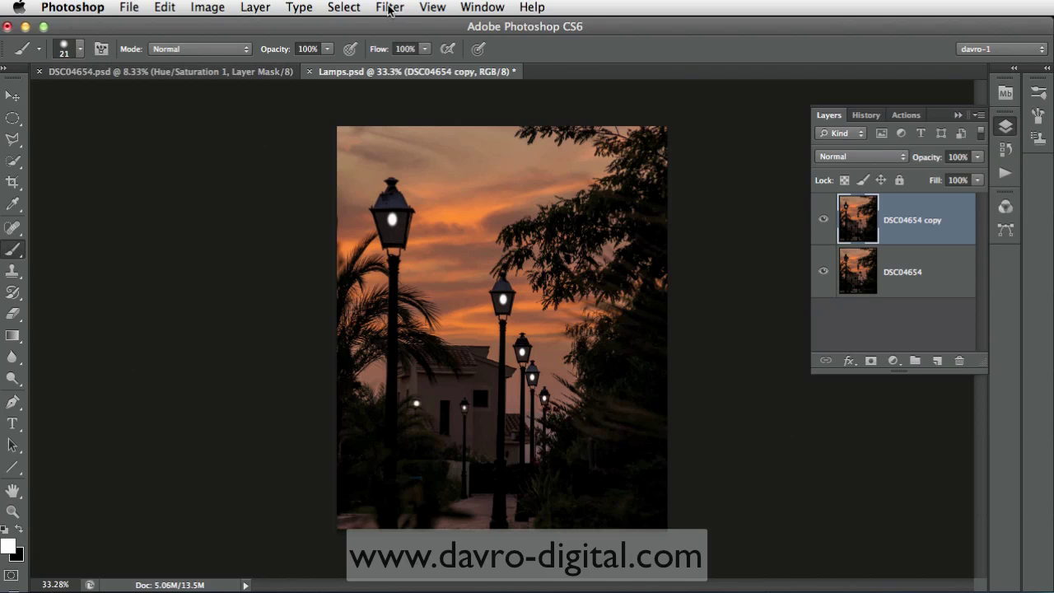
Run the Topaz Star Effects filter on the copied layer and apply the Sun Flare I preset.
left_click(389, 7)
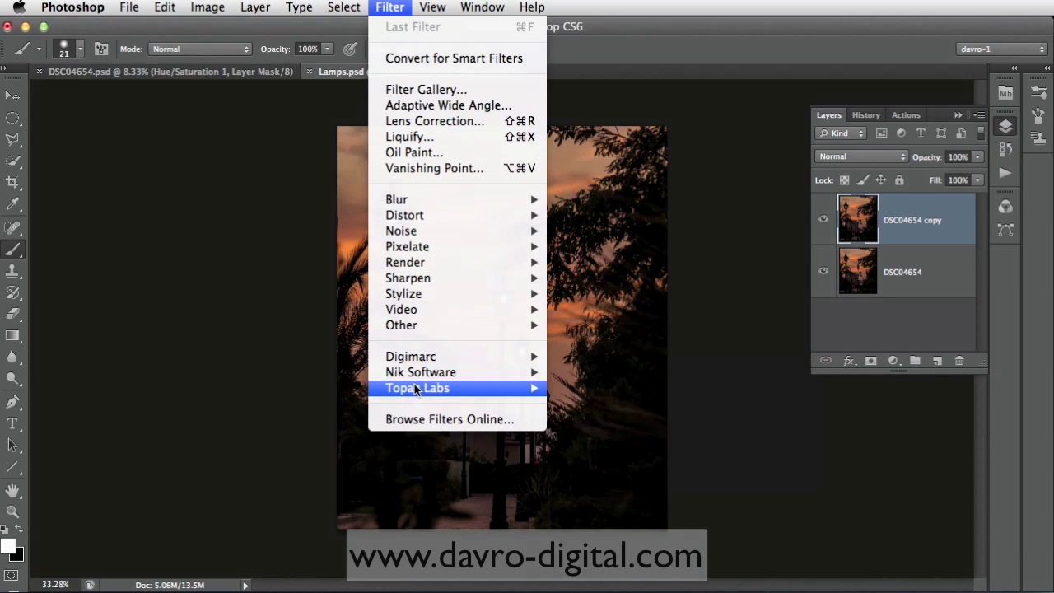
mouse_move(415, 387)
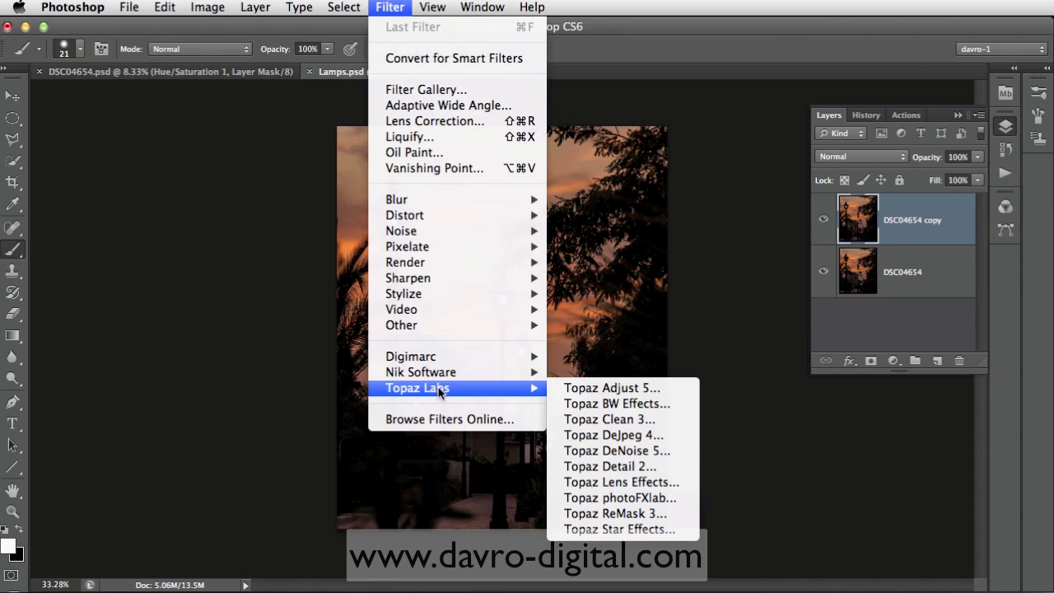
left_click(619, 529)
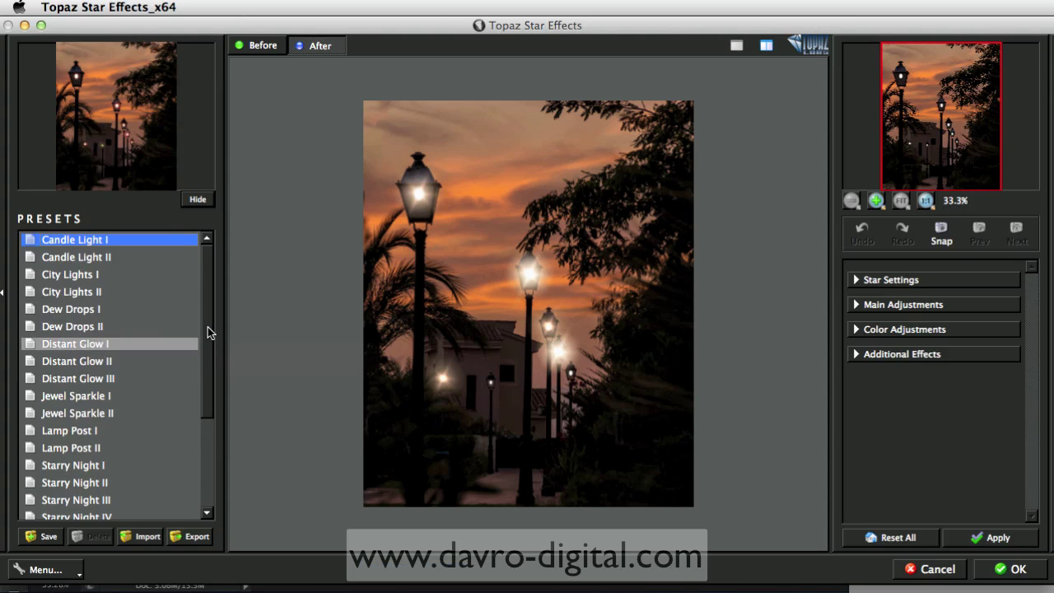
left_click_drag(207, 327, 206, 440)
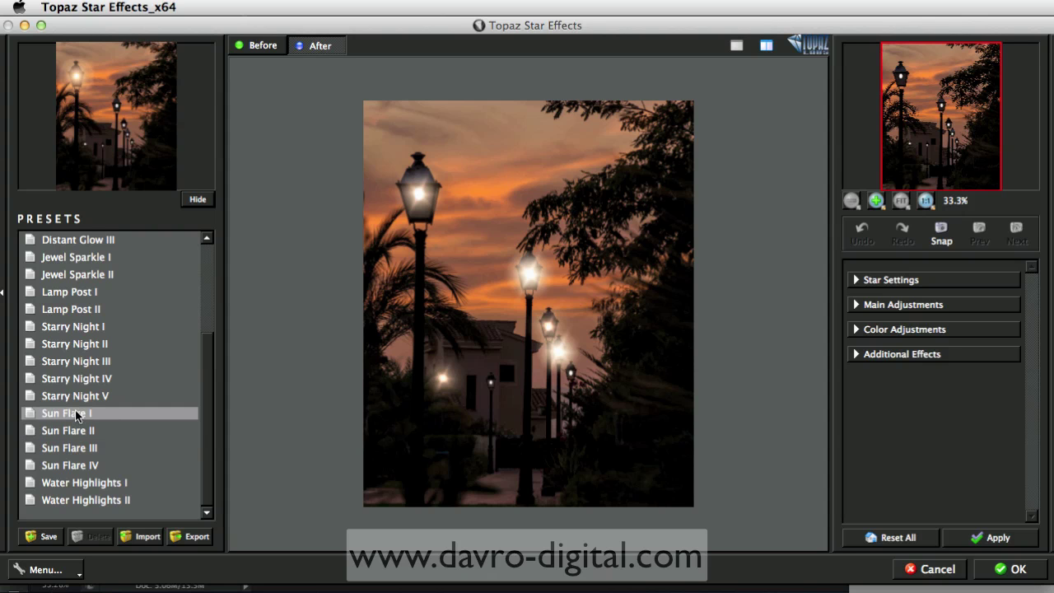
left_click(77, 413)
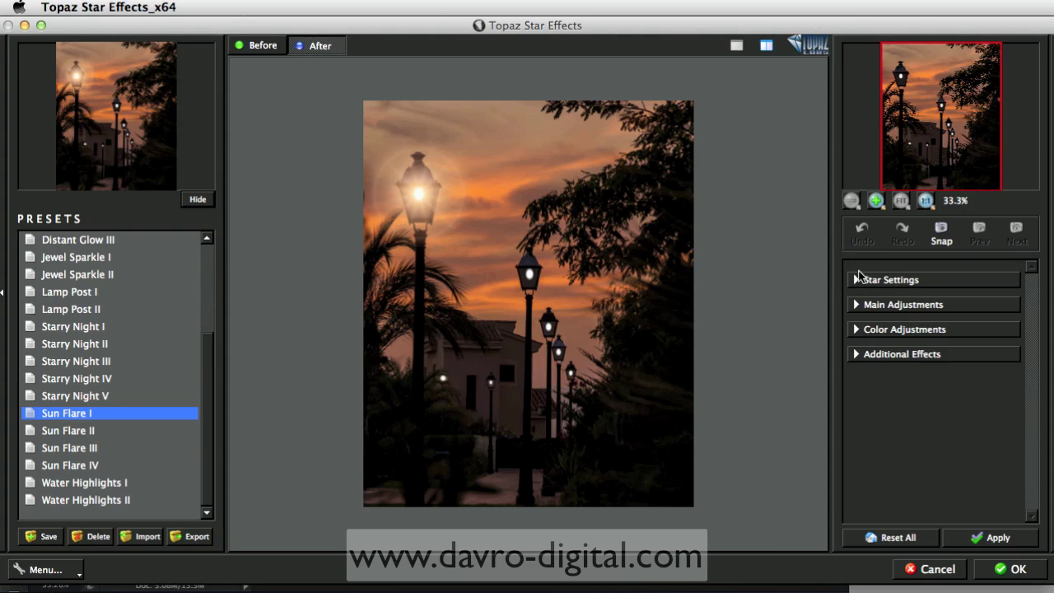
Enlarge the preview to 50% and set the star display mode to Stars Only.
left_click(878, 202)
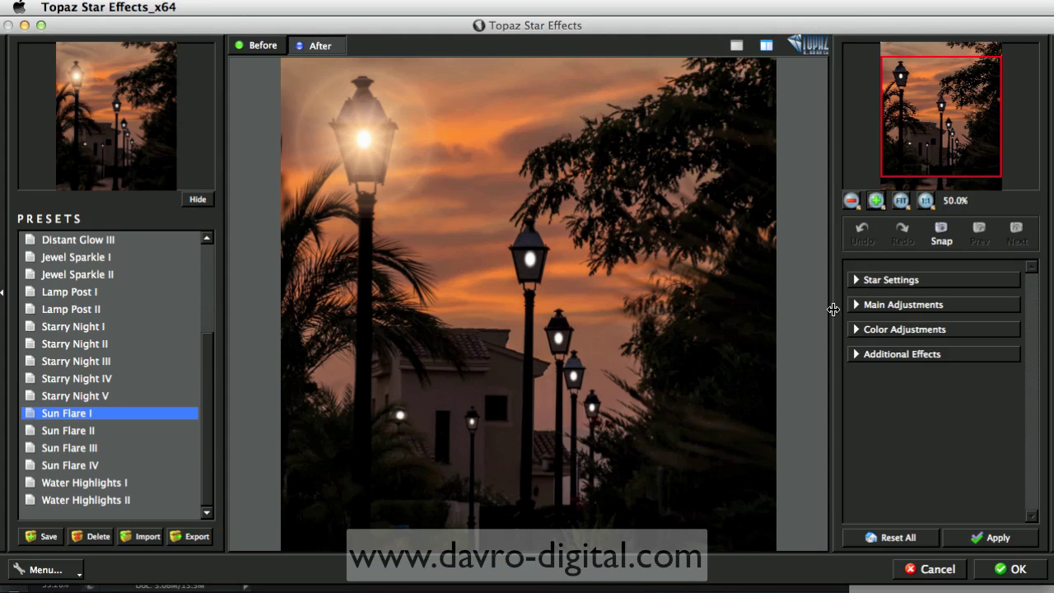
left_click(864, 281)
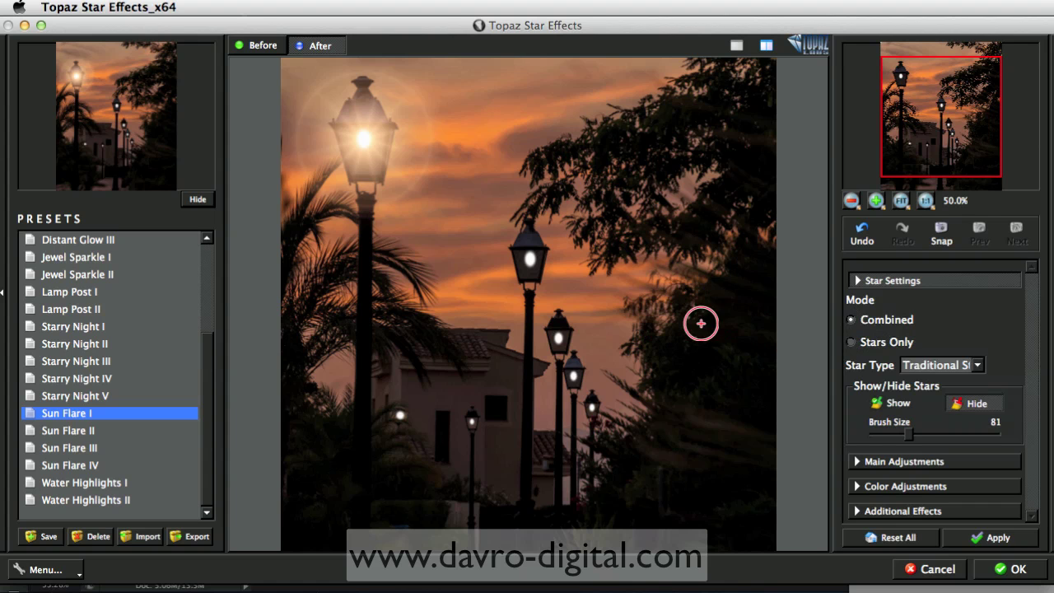
left_click(853, 344)
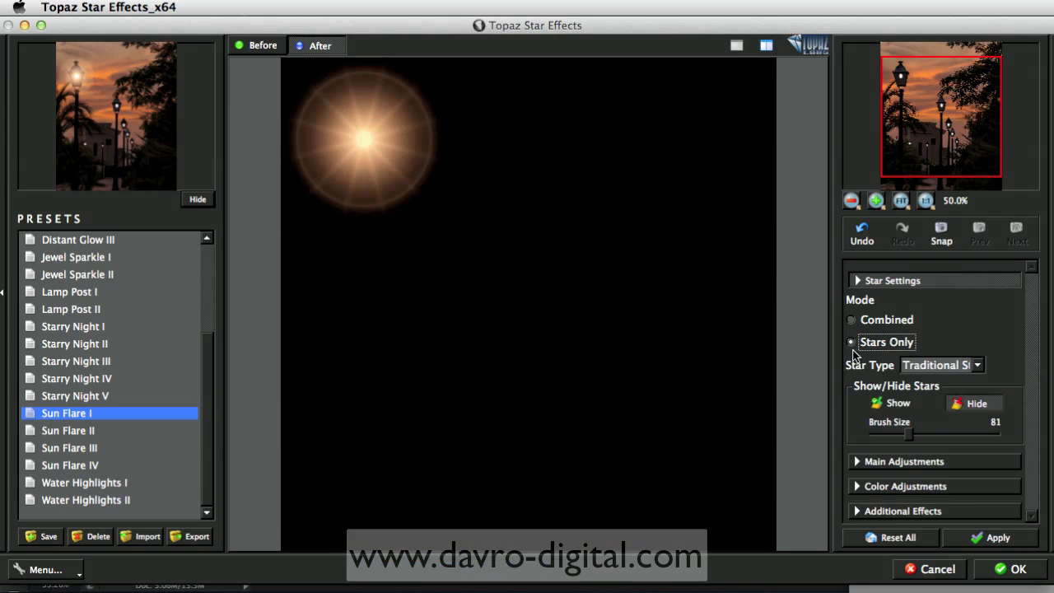
Compare star types on the flare by choosing Burst Star, Cross Star, Hyper Star, Hollywood Star and North Star in turn.
left_click(952, 367)
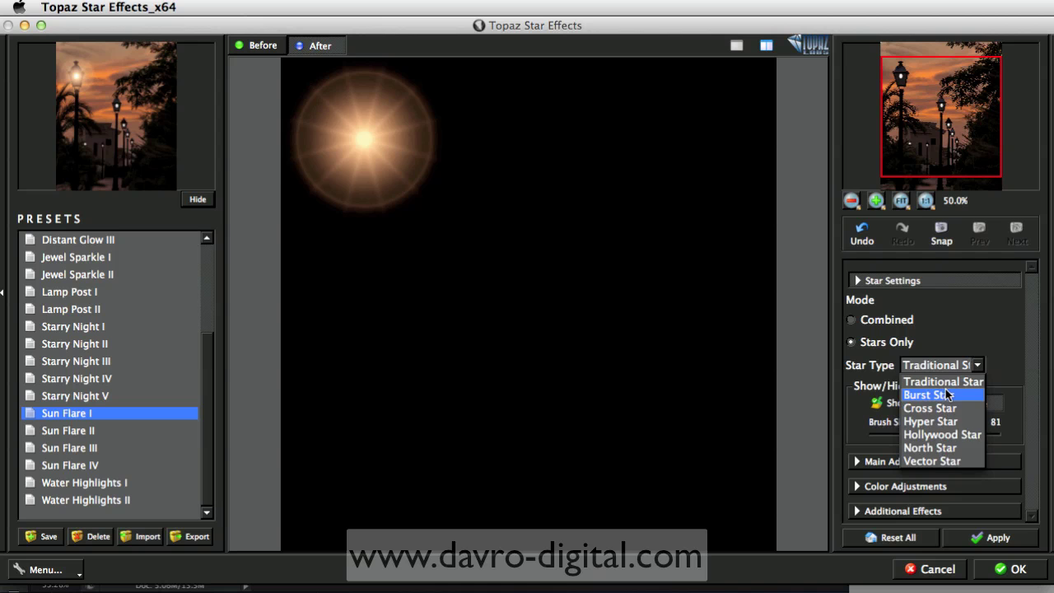
left_click(948, 396)
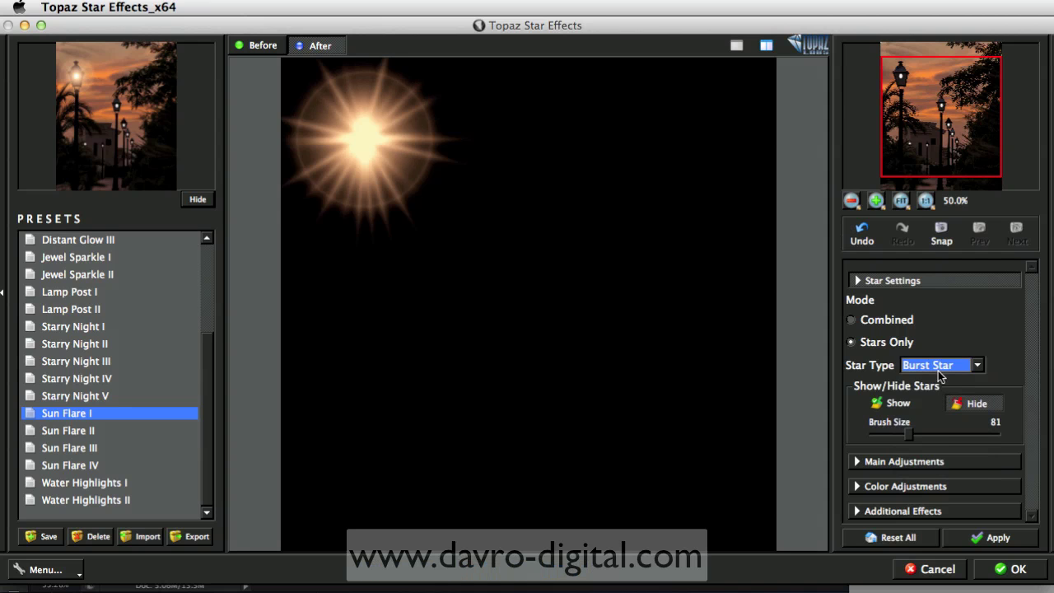
left_click(942, 368)
left_click(940, 411)
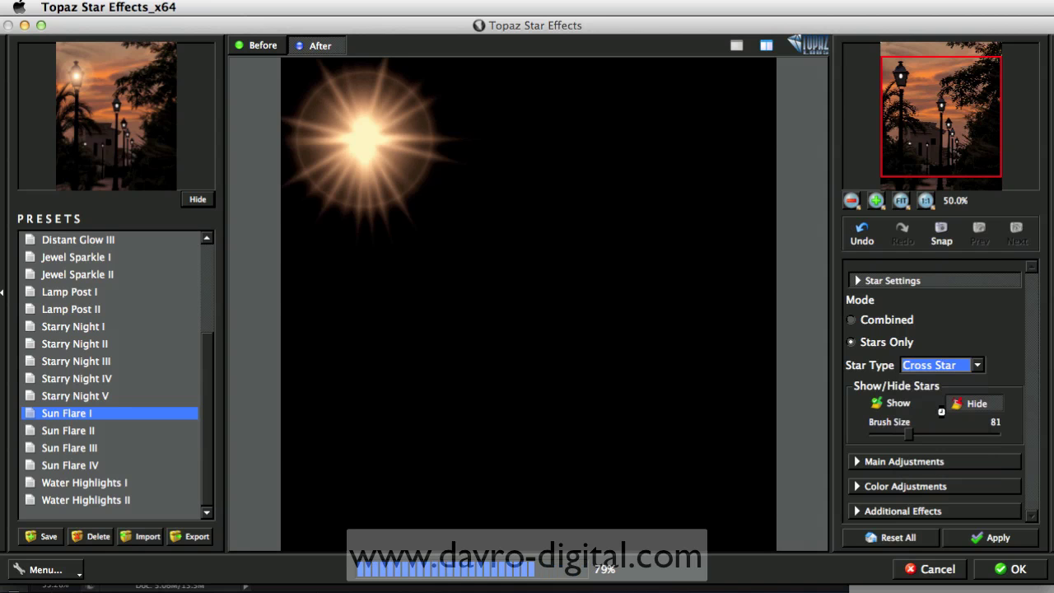
left_click(931, 362)
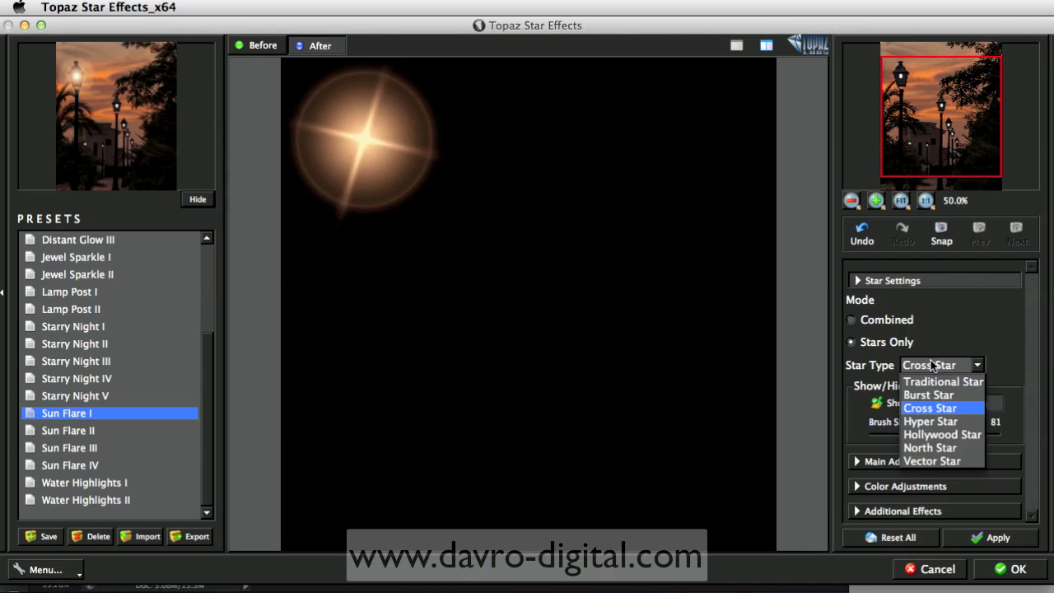
left_click(936, 423)
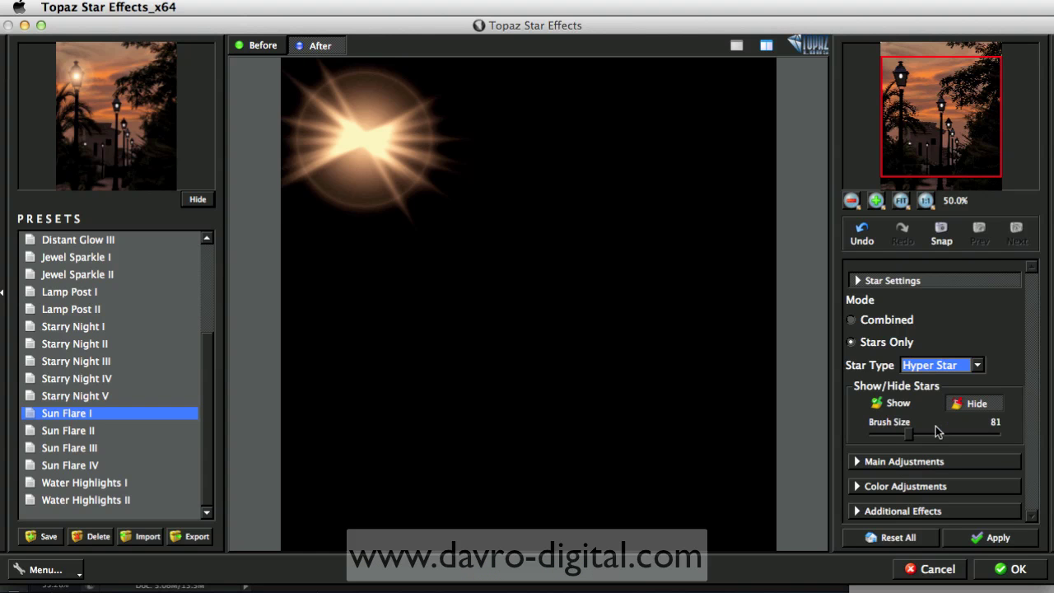
left_click(930, 371)
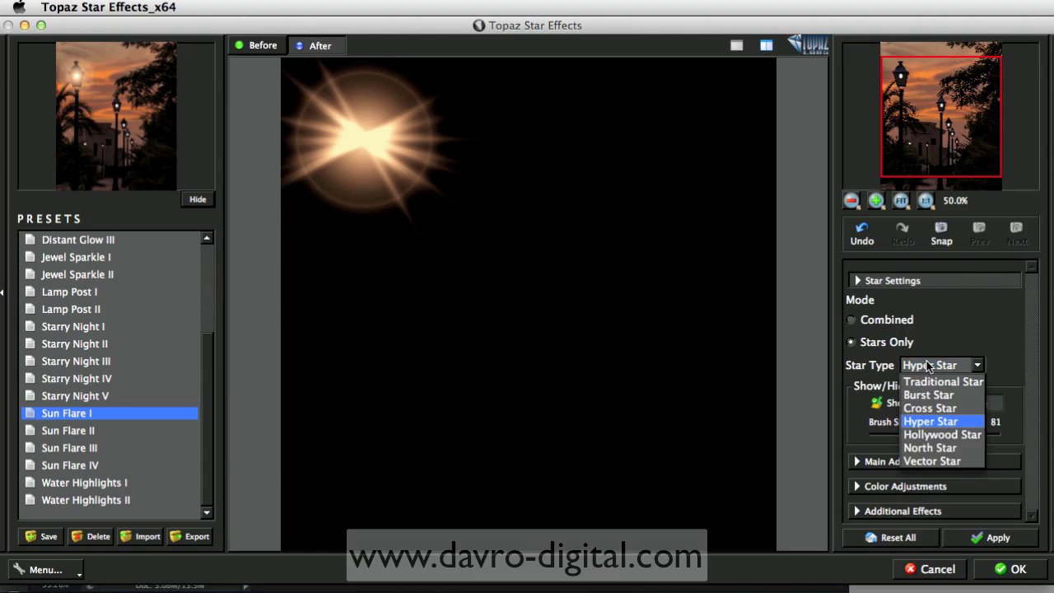
left_click(932, 436)
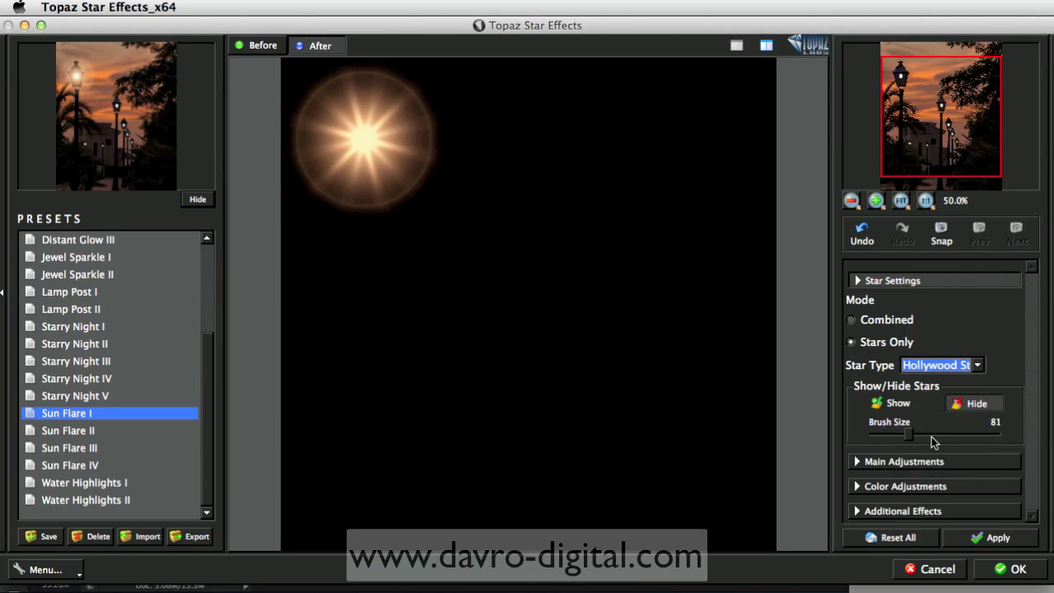
left_click(931, 368)
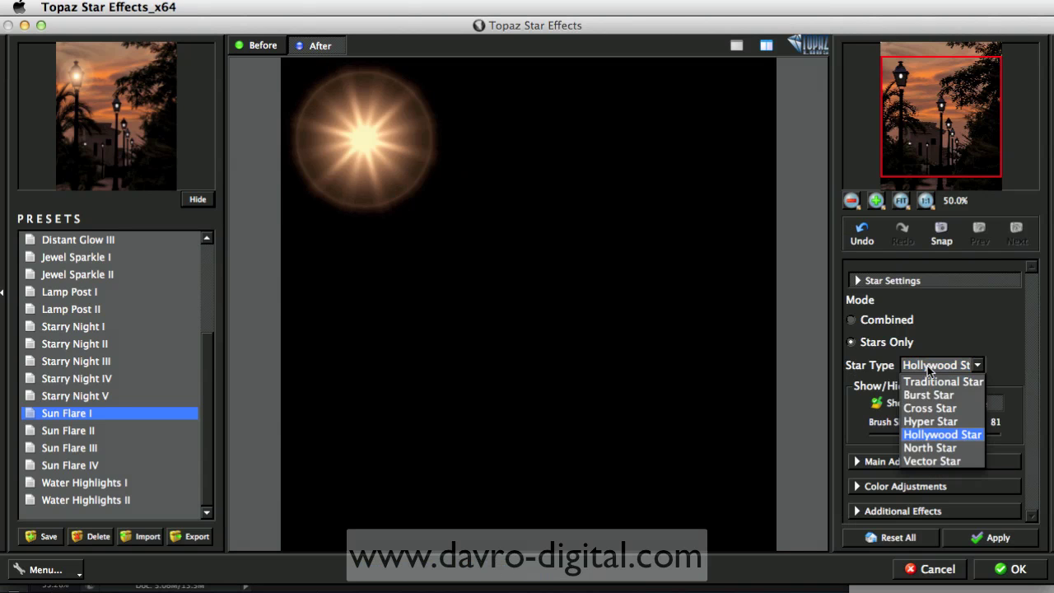
left_click(938, 448)
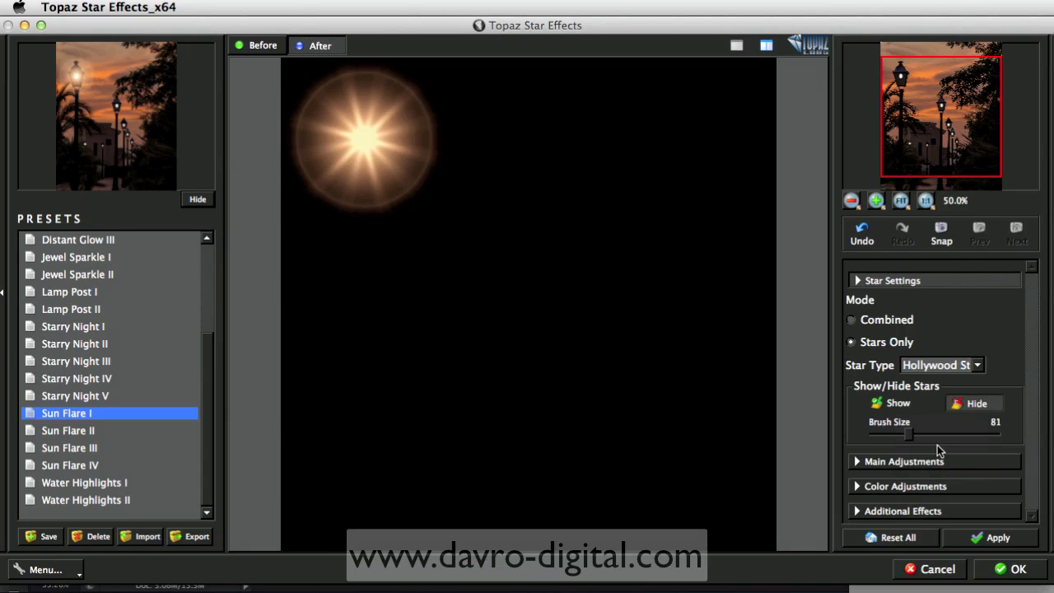
Set the star type to Traditional Star and return the display mode to Combined.
left_click(932, 367)
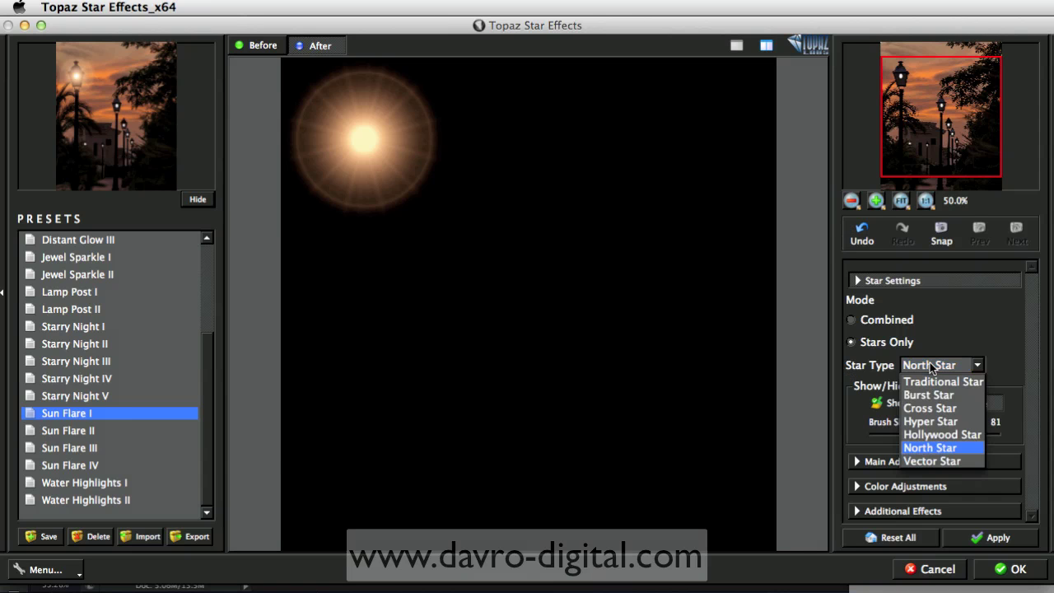
left_click(930, 379)
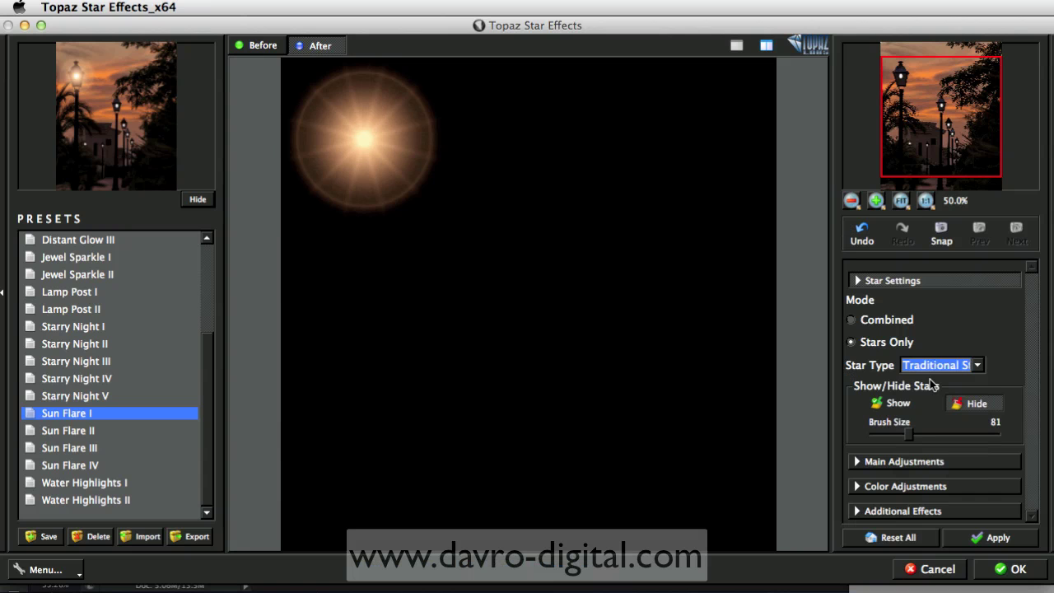
left_click(855, 321)
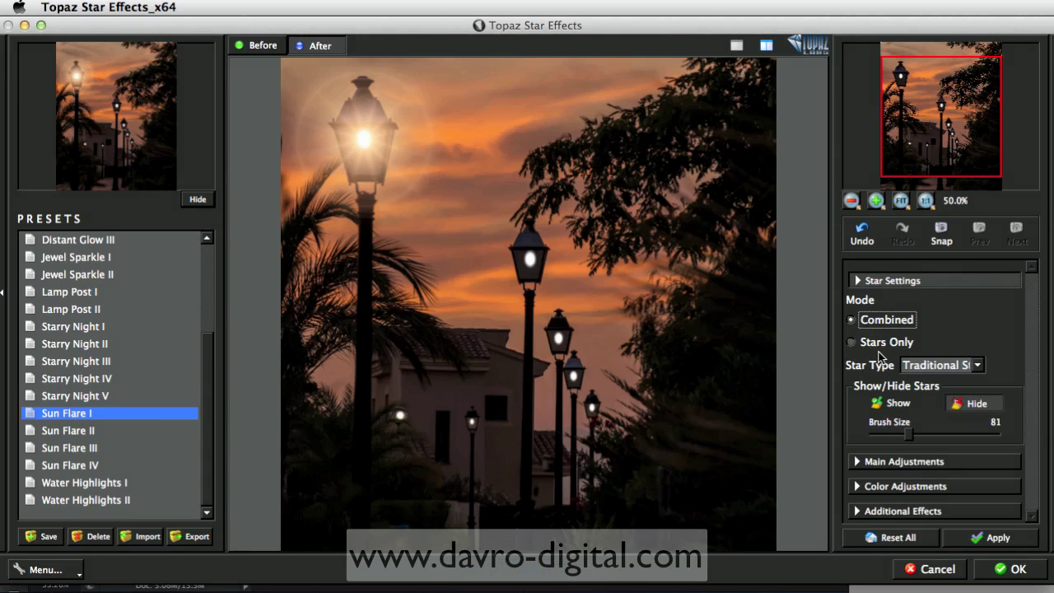
Set the star threshold to 0.90 so that only the nearest, brightest lamp carries a flare.
left_click(858, 281)
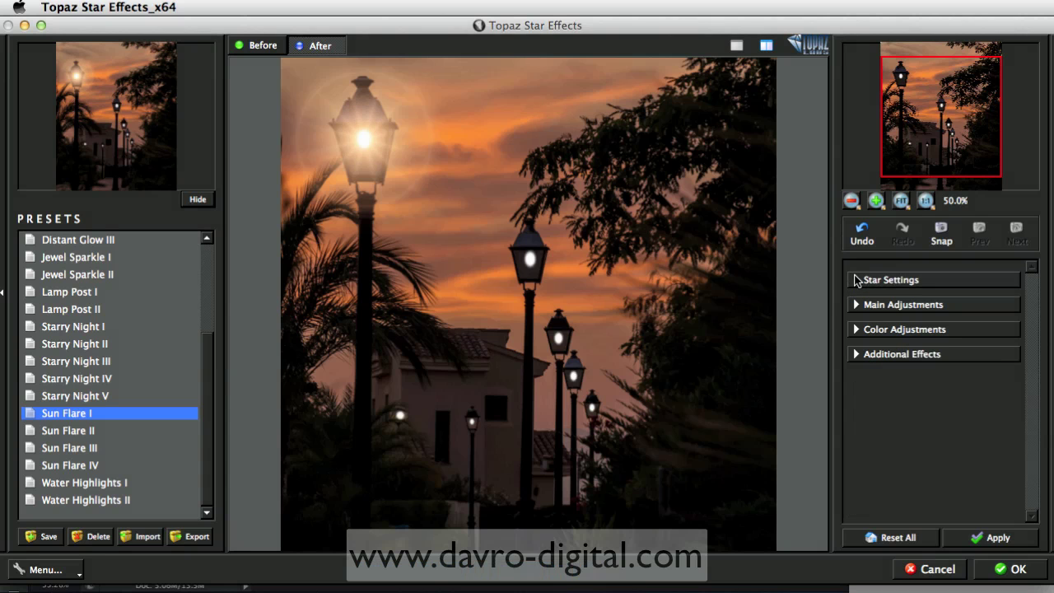
left_click(855, 305)
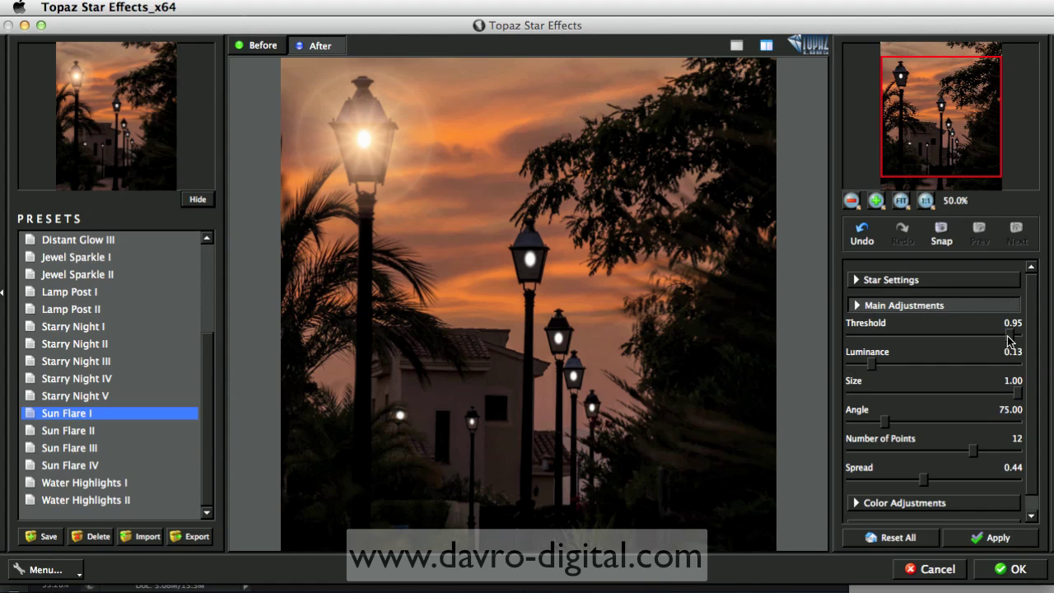
left_click_drag(1010, 337, 980, 340)
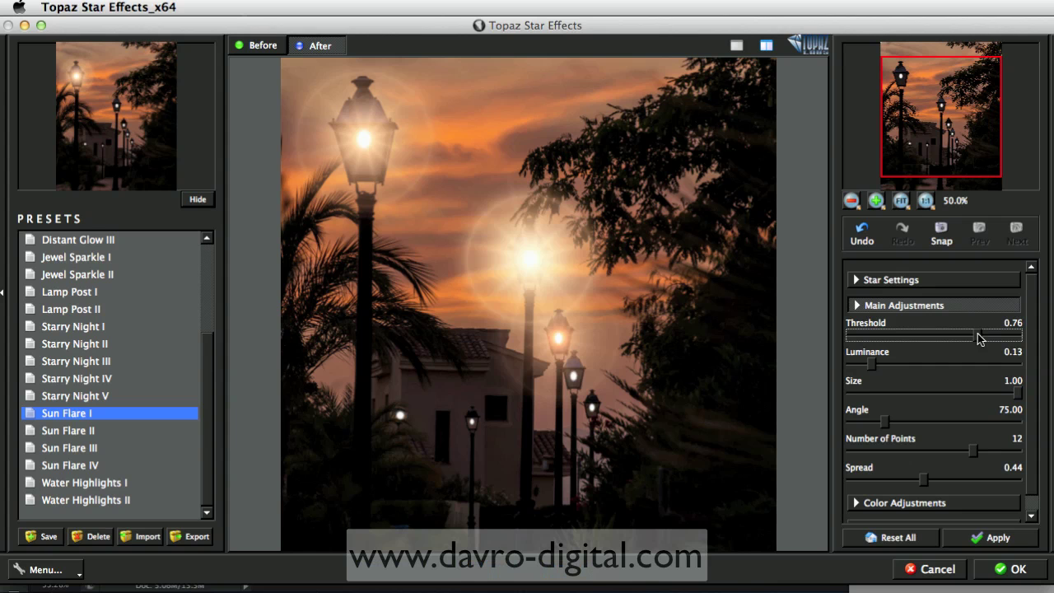
left_click_drag(979, 339, 986, 340)
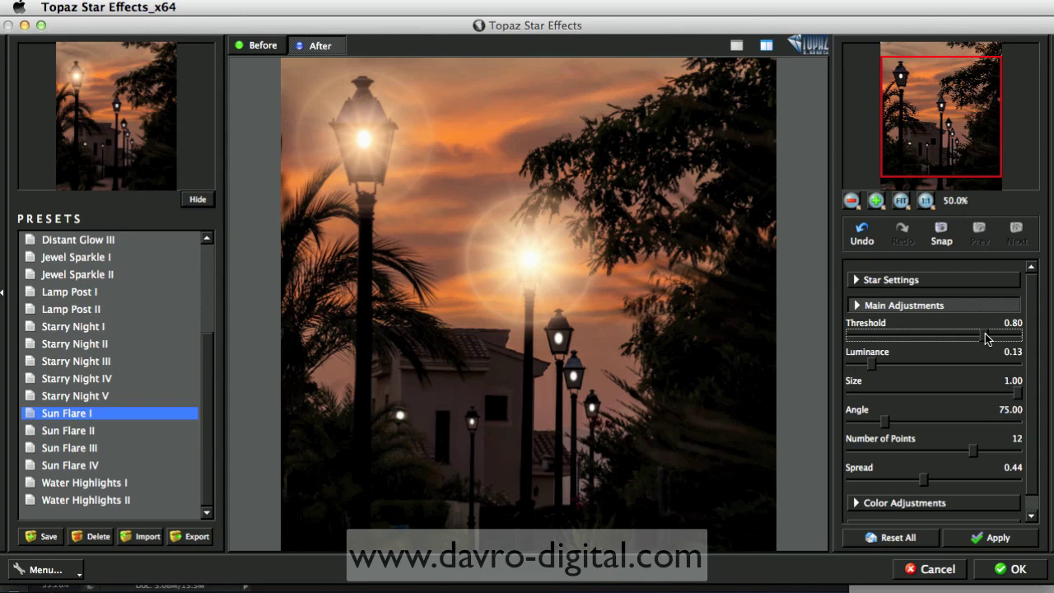
mouse_move(987, 340)
left_mouse_down()
mouse_move(907, 336)
mouse_move(1004, 340)
left_mouse_up()
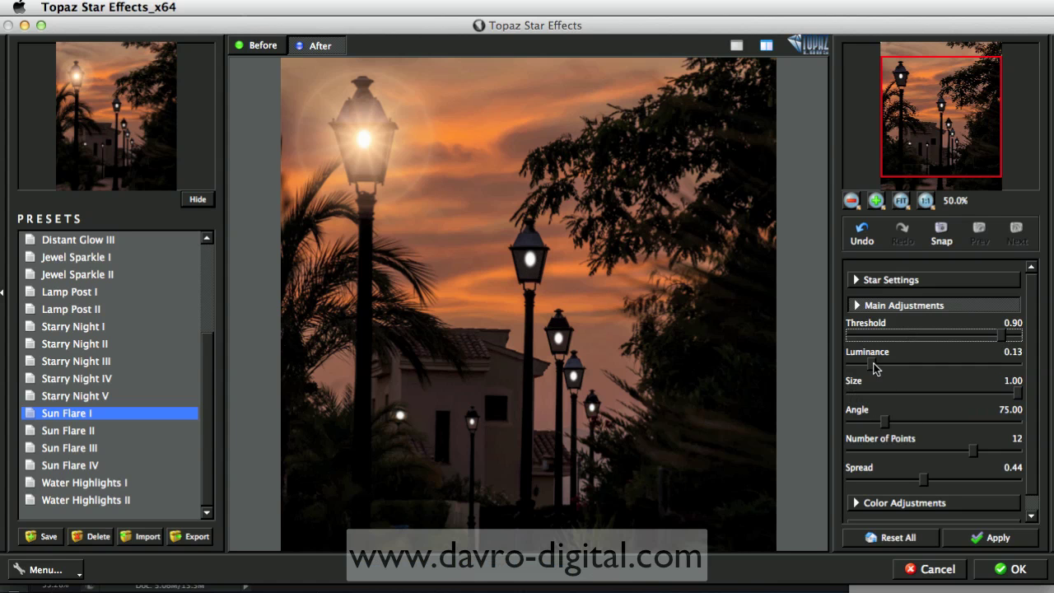
Set the flare's luminance to 0.16, number of points to 8, angle to 92.22 and spread to 0.64.
mouse_move(873, 367)
left_mouse_down()
mouse_move(905, 369)
mouse_move(878, 368)
left_mouse_up()
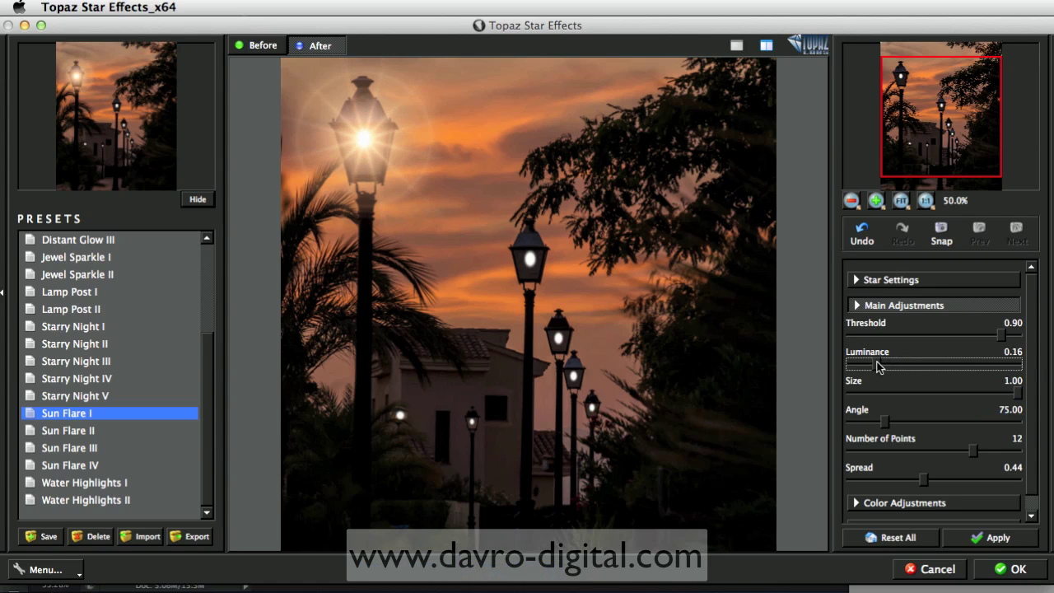
left_click(973, 457)
left_click_drag(973, 456, 932, 455)
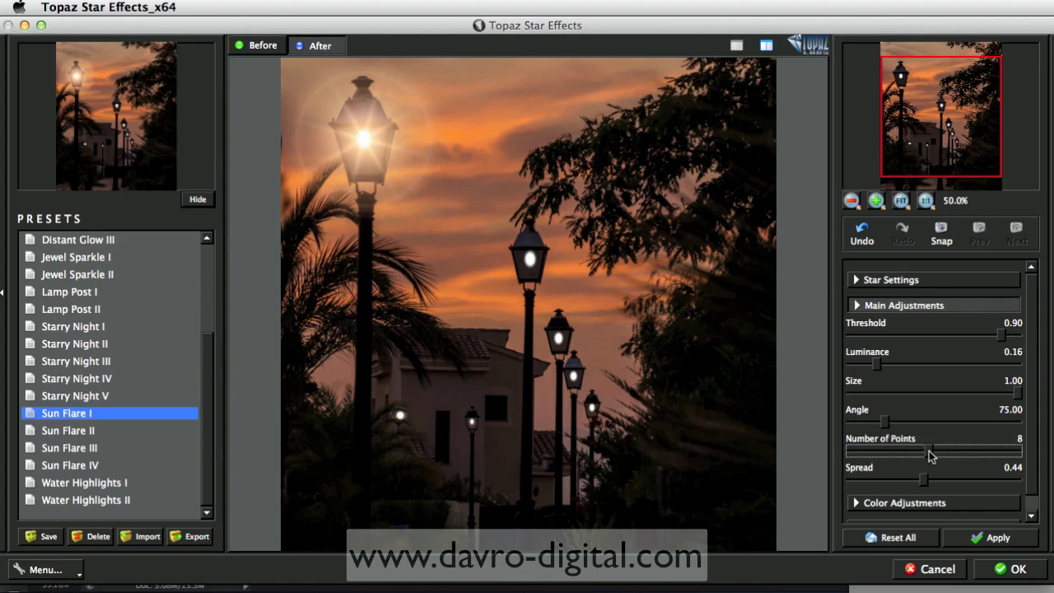
left_click_drag(885, 422, 896, 423)
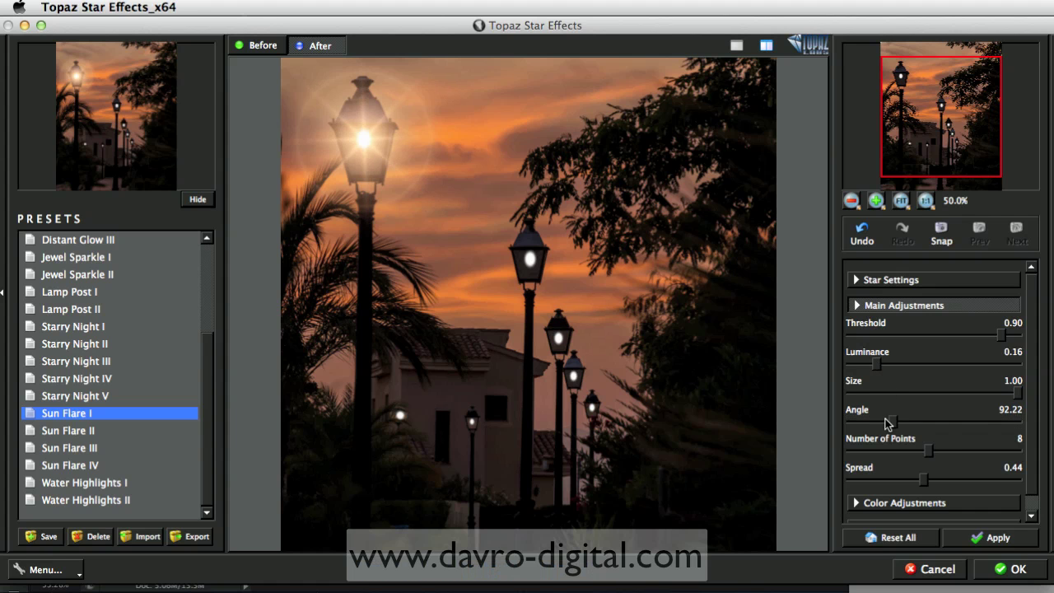
left_click_drag(924, 486, 958, 486)
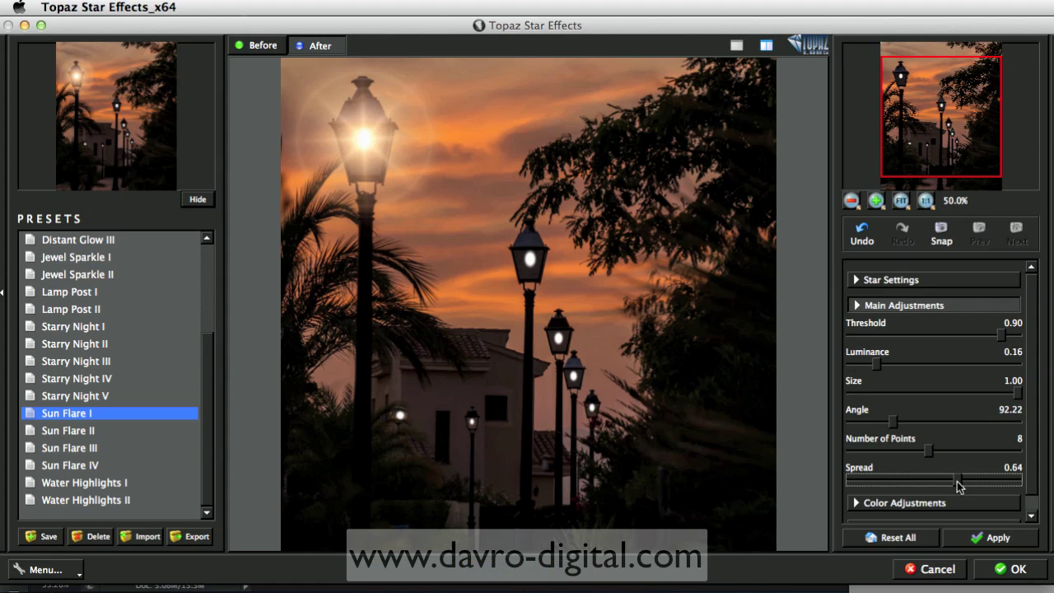
Set the flare's saturation to 0.61, temperature to 1.00, and both rainbow strength and rainbow frequency to 0.50.
left_click(856, 504)
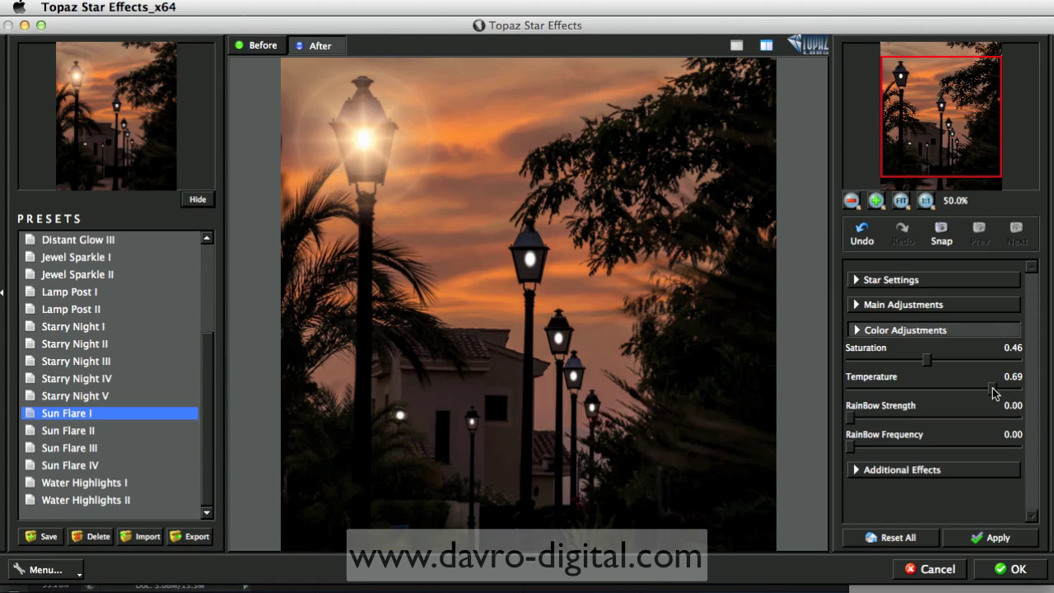
left_click_drag(994, 394, 846, 387)
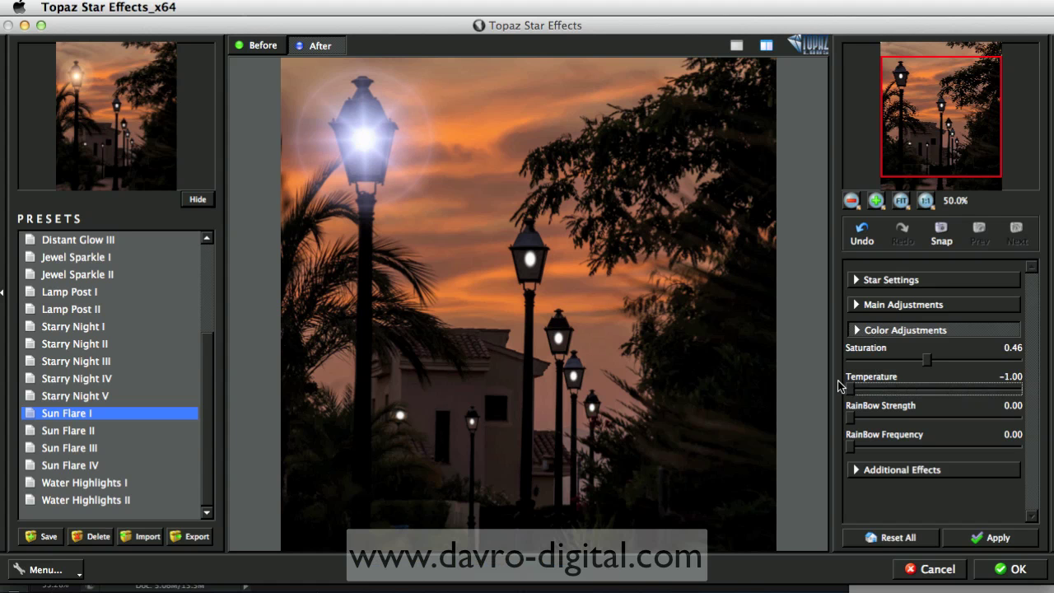
left_click_drag(1018, 394, 1026, 397)
left_click_drag(928, 363, 959, 372)
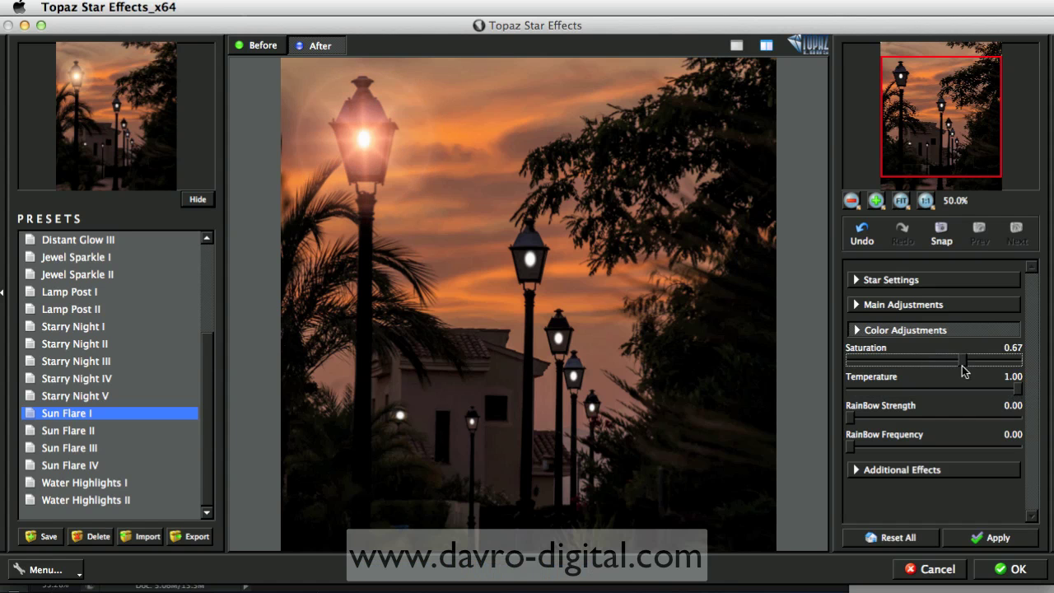
left_click_drag(959, 364, 952, 366)
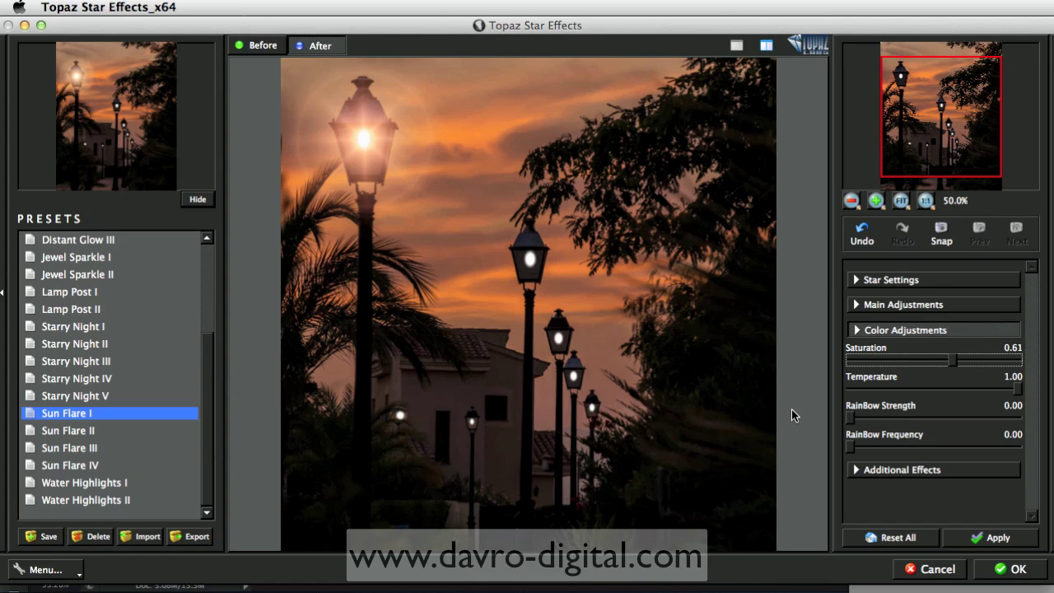
left_click_drag(900, 417, 934, 450)
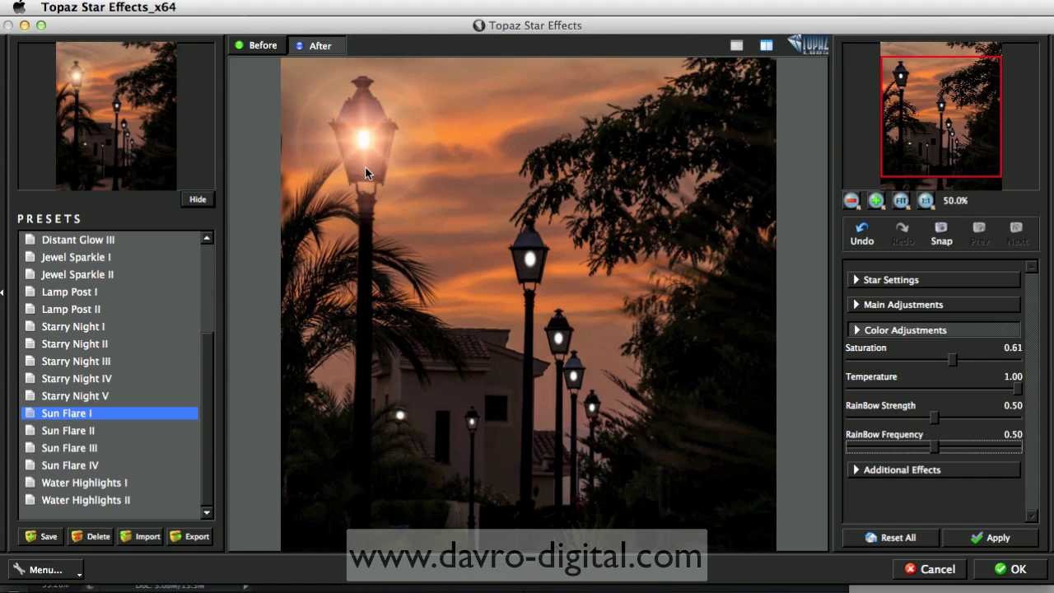
Set secondary points to 0.34, glow to 1.00 and ring flare to 0.30, and apply the effect to the image.
left_click(856, 472)
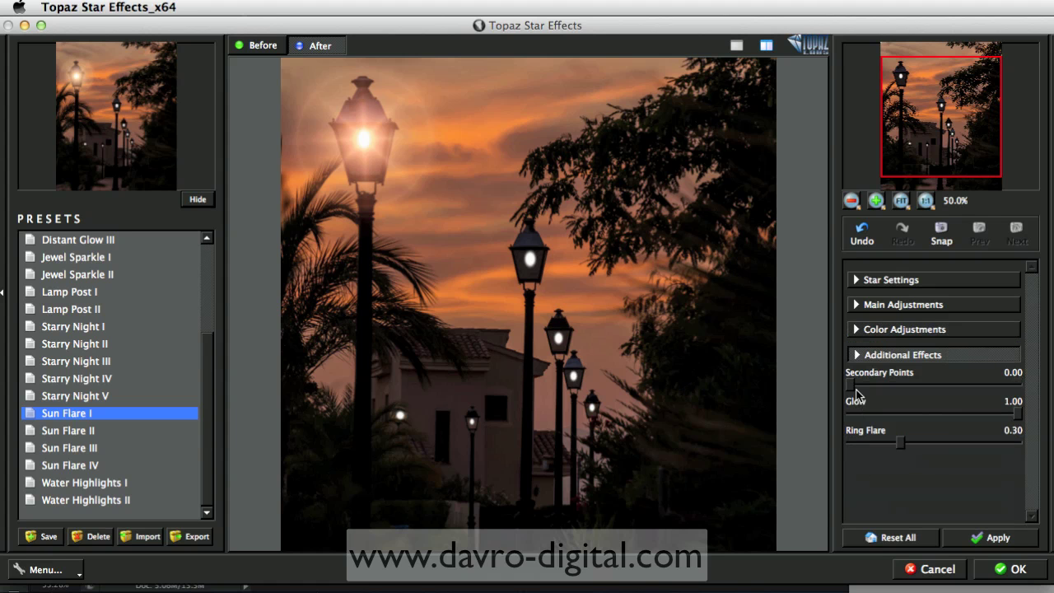
left_click_drag(849, 386, 904, 391)
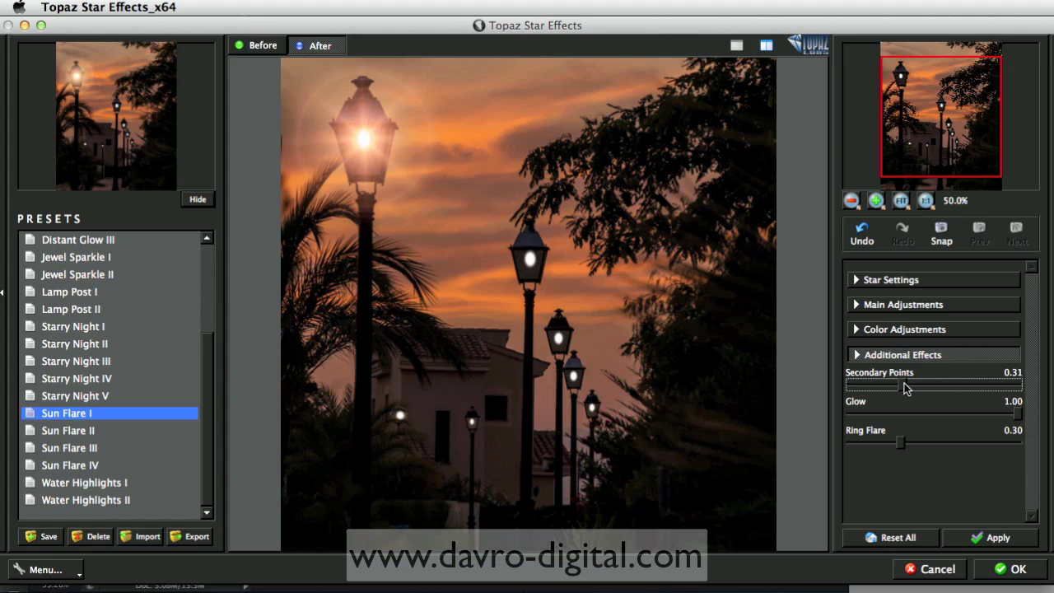
left_click_drag(906, 384, 907, 389)
mouse_move(1013, 414)
left_mouse_down()
mouse_move(906, 414)
mouse_move(1023, 418)
left_mouse_up()
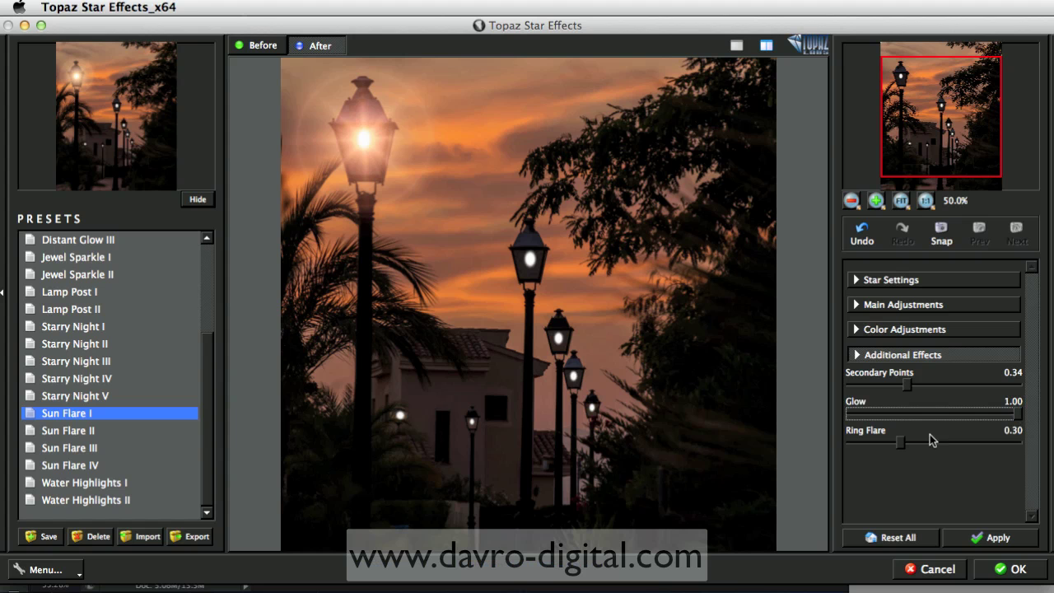
mouse_move(899, 446)
left_mouse_down()
mouse_move(965, 446)
mouse_move(902, 443)
left_mouse_up()
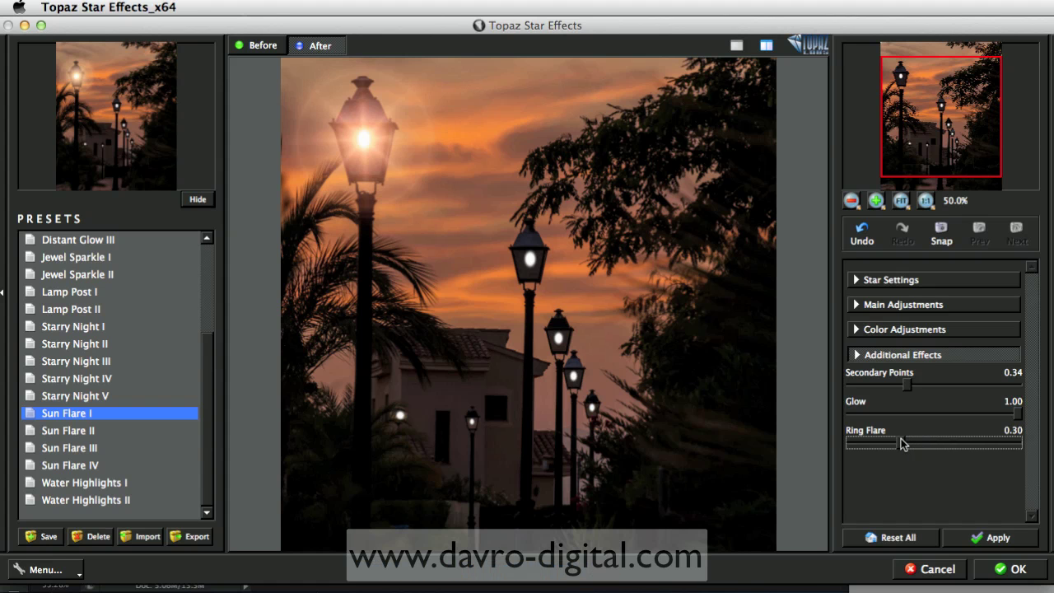
left_click(974, 539)
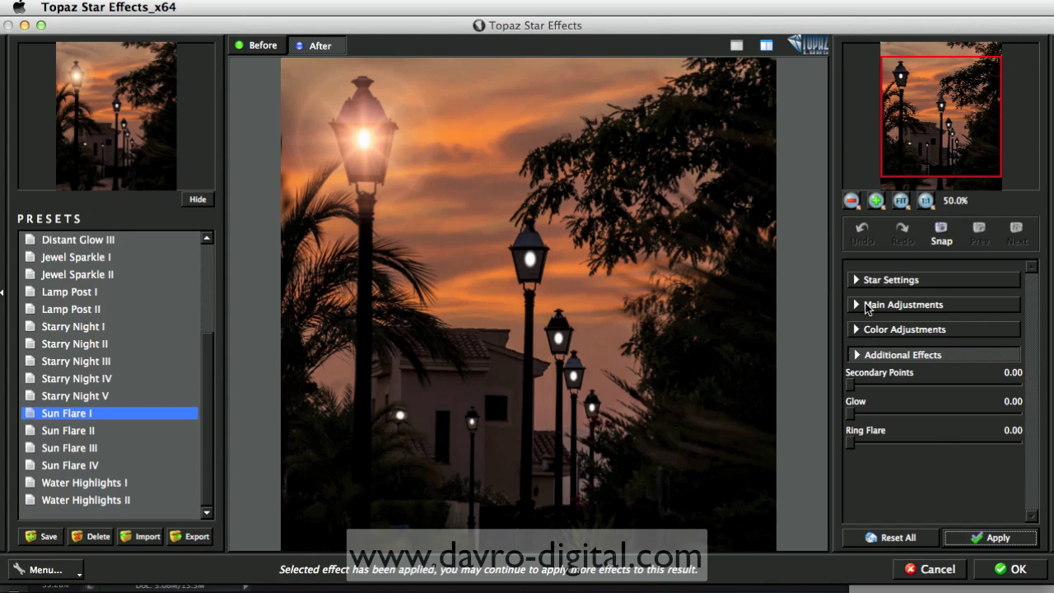
left_click(856, 280)
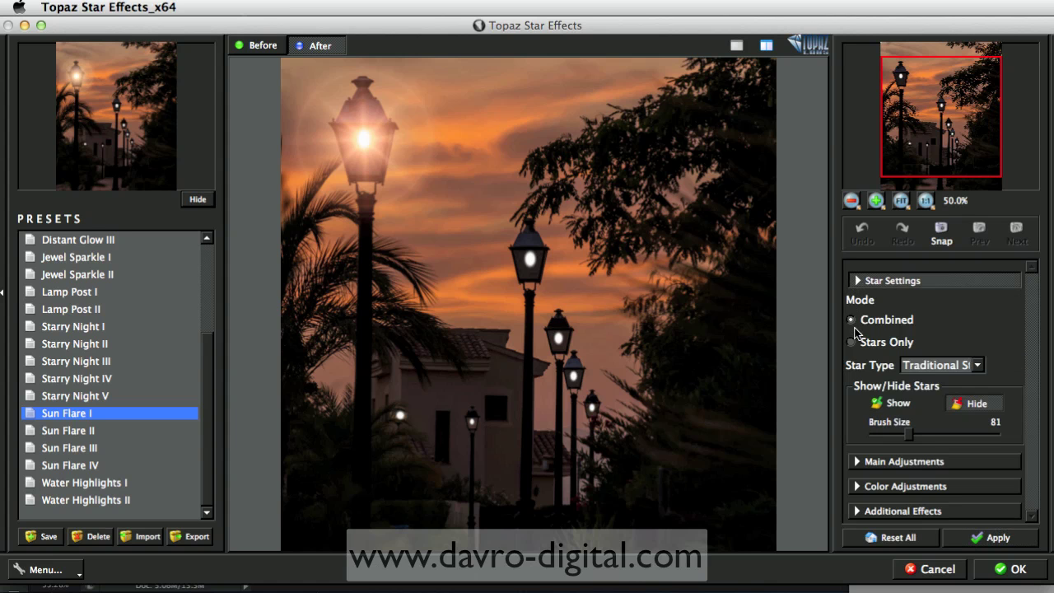
left_click(891, 407)
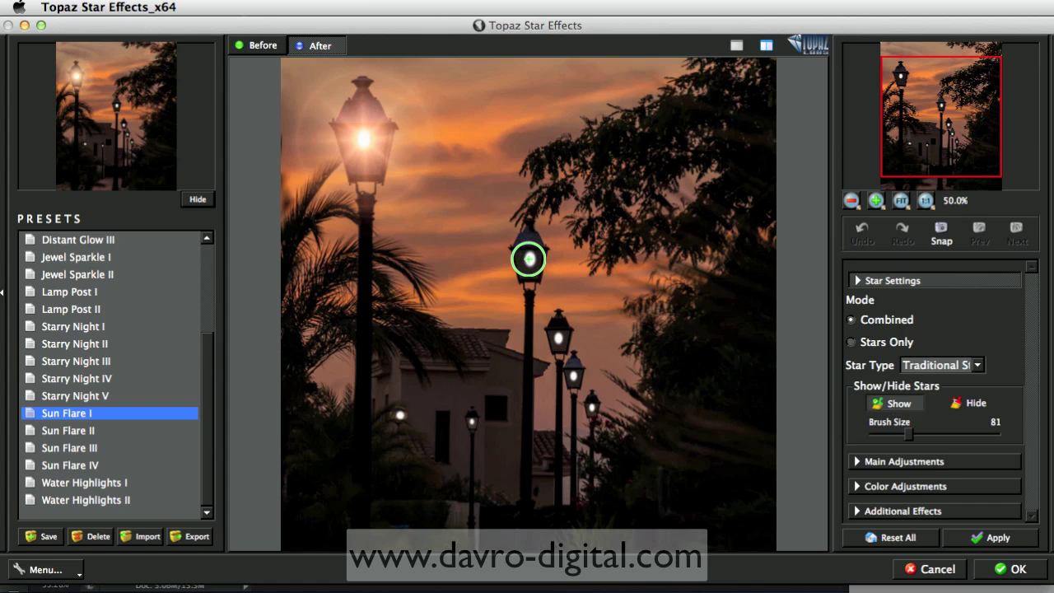
left_click(529, 259)
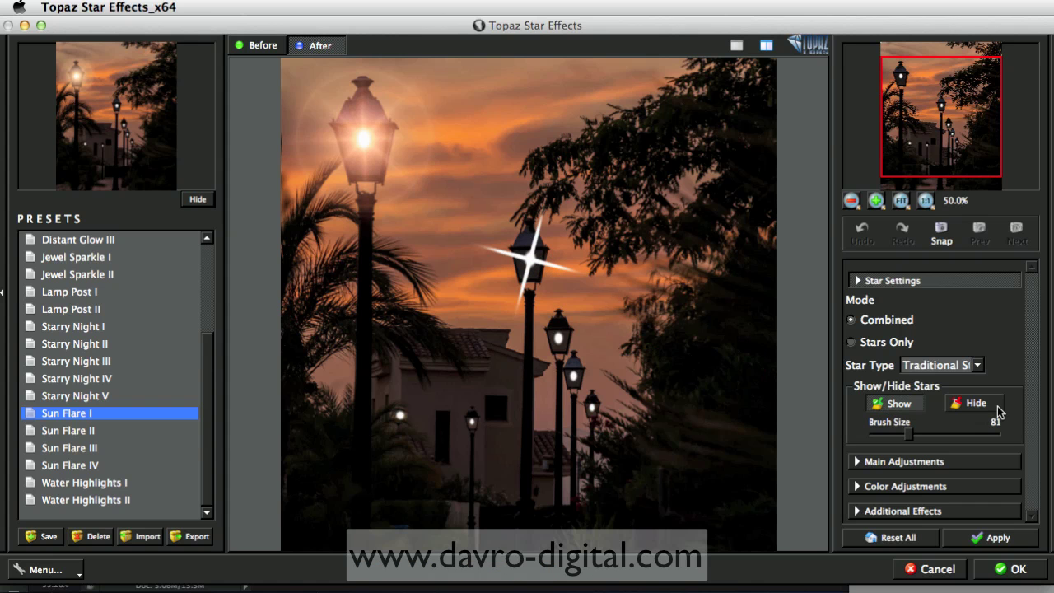
left_click(973, 403)
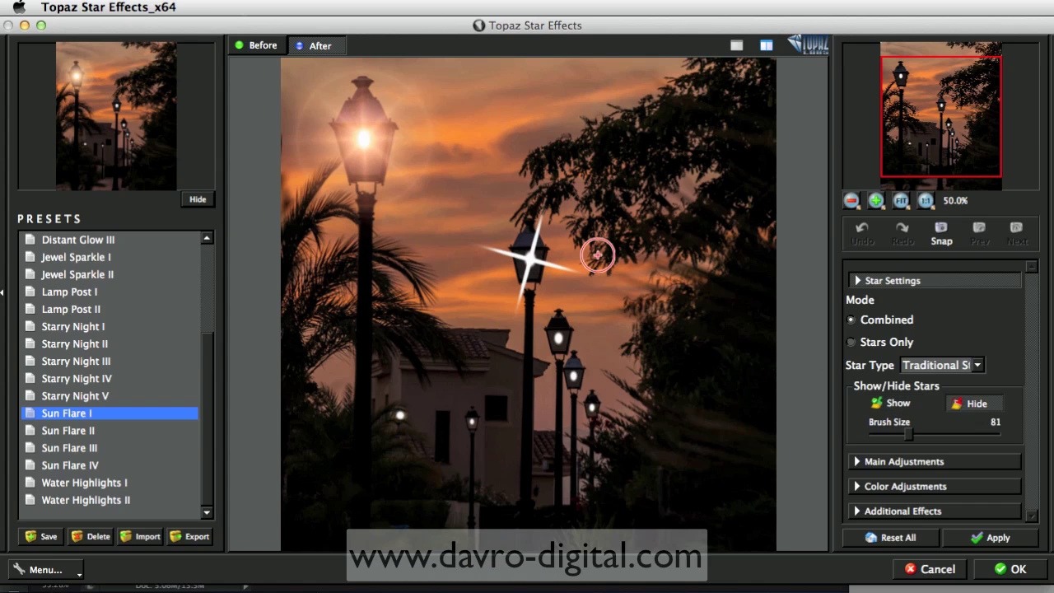
left_click(532, 272)
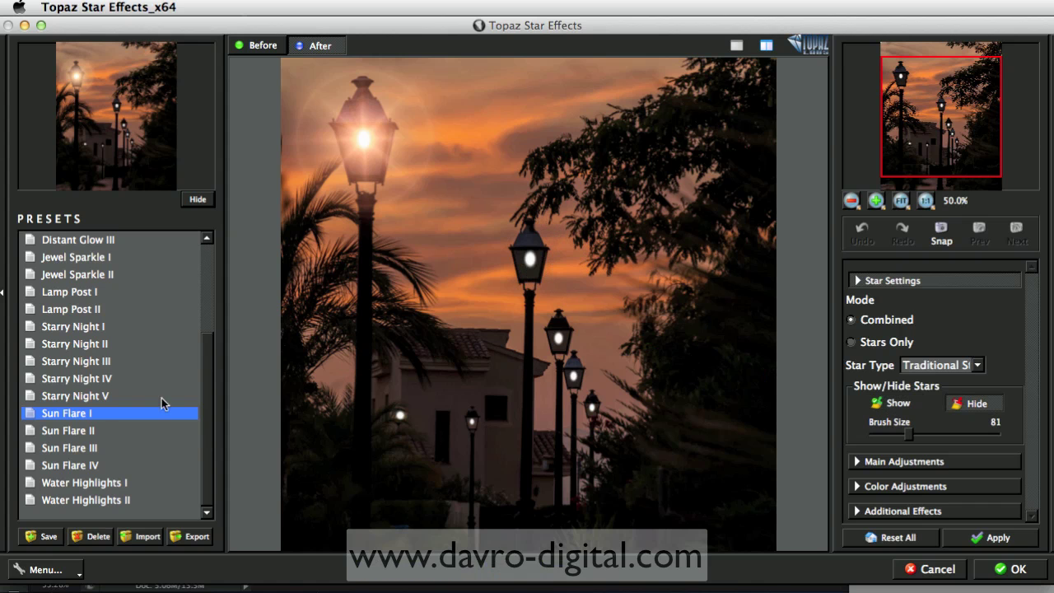
Choose the Sun Flare I preset again and hide its additional flare on the nearest lamp with a brush size of 140.
left_click(87, 430)
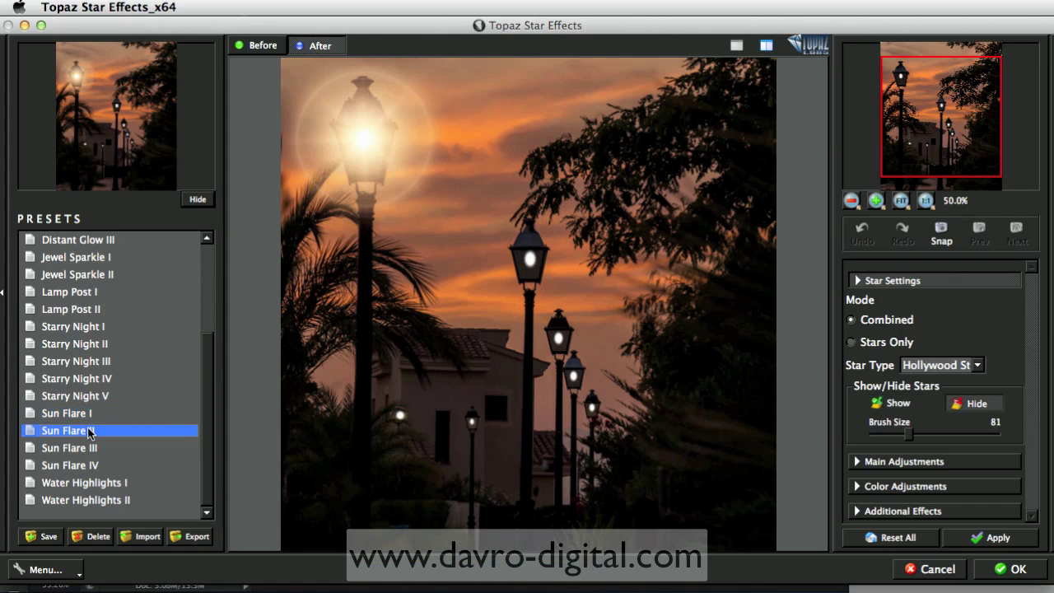
left_click(85, 414)
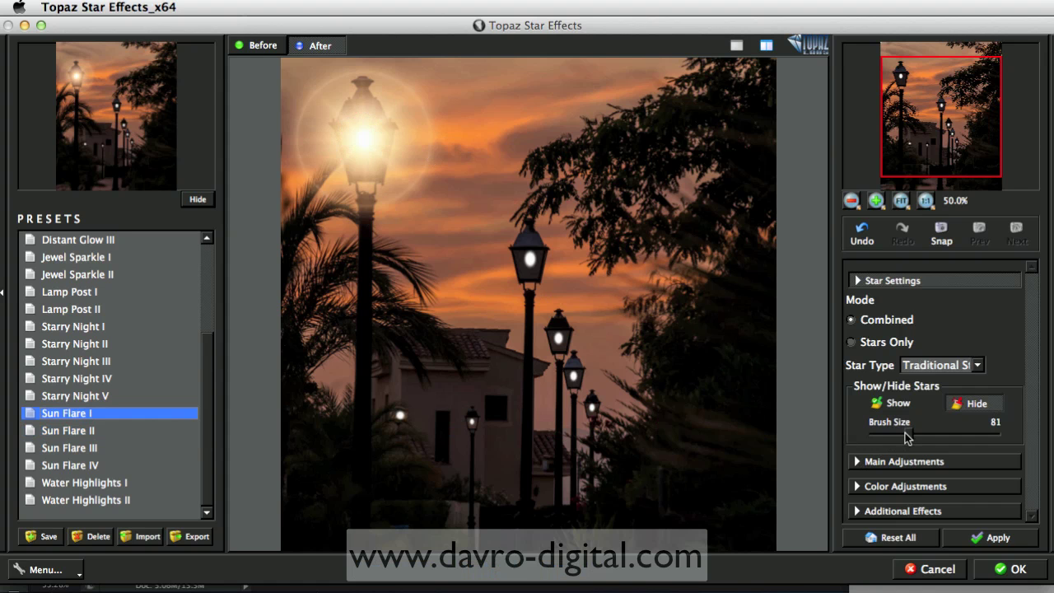
left_click_drag(906, 437, 940, 434)
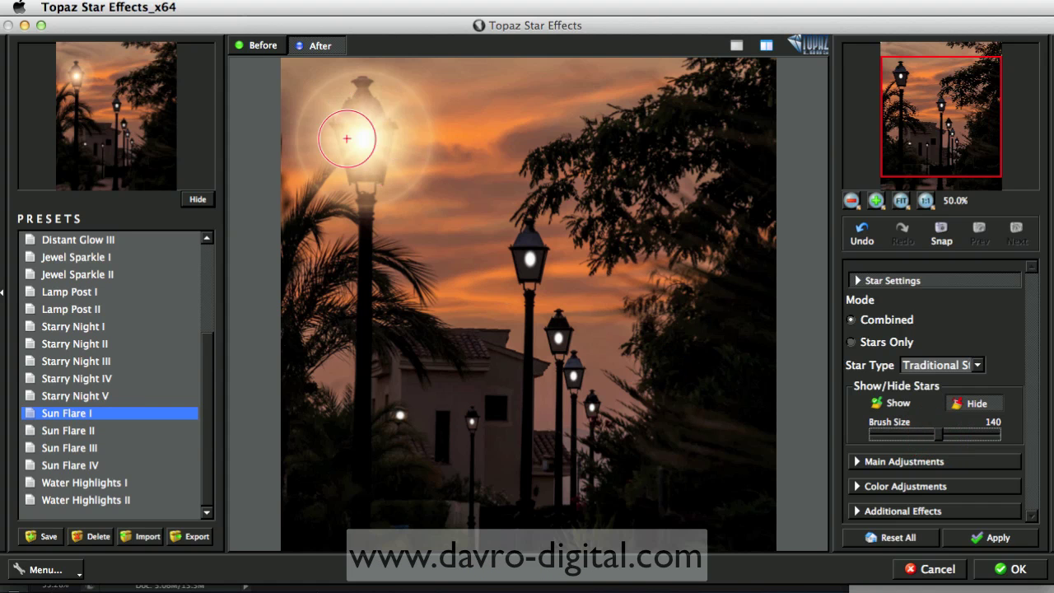
mouse_move(347, 138)
left_mouse_down()
mouse_move(372, 110)
mouse_move(366, 172)
mouse_move(365, 144)
left_mouse_up()
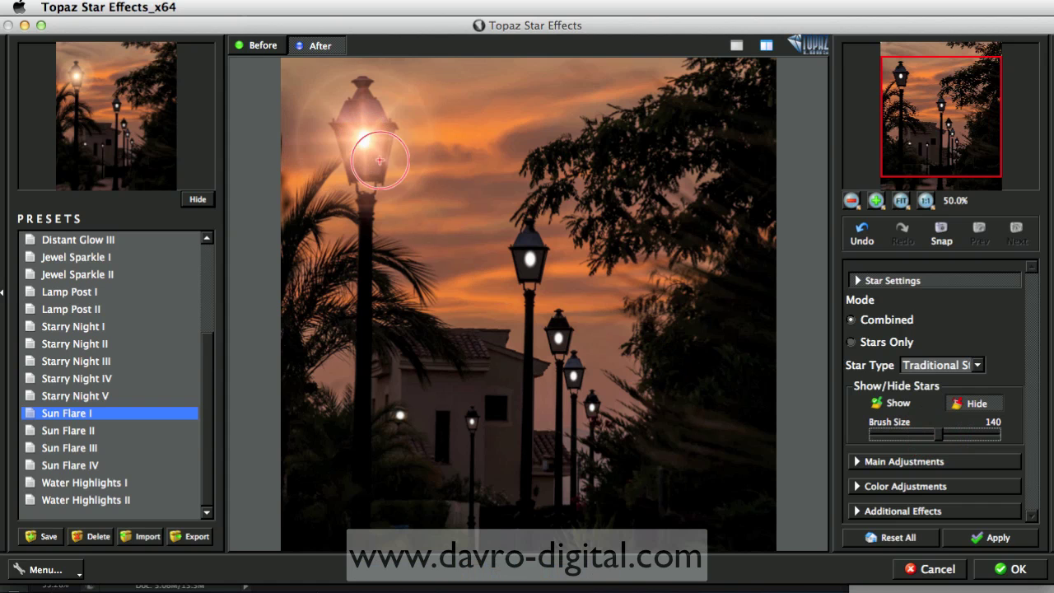
Show flares on the second and third street lamps with a brush size of 77.
left_click(887, 406)
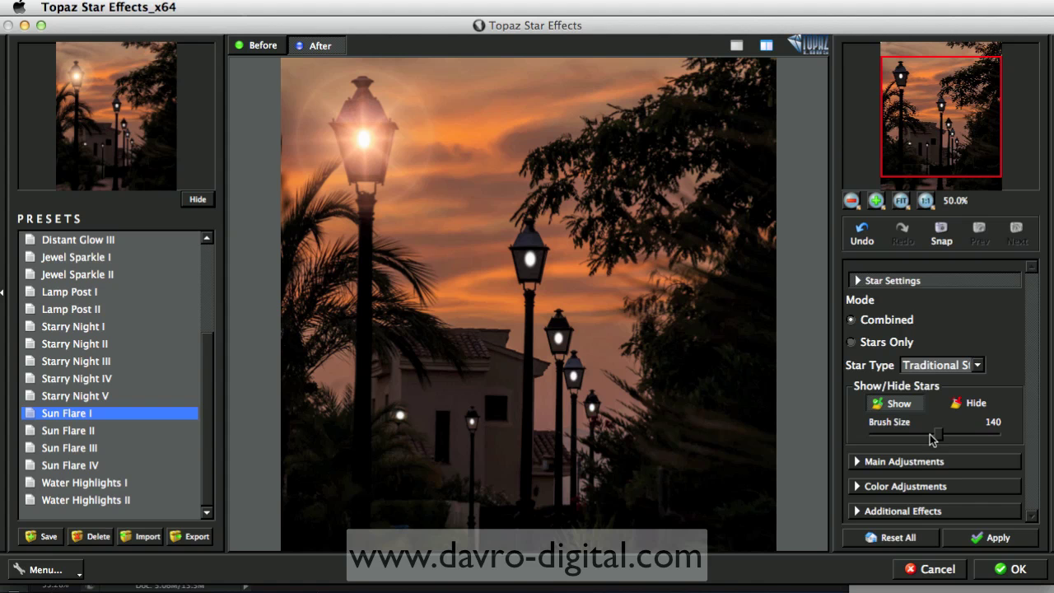
left_click_drag(933, 439, 907, 434)
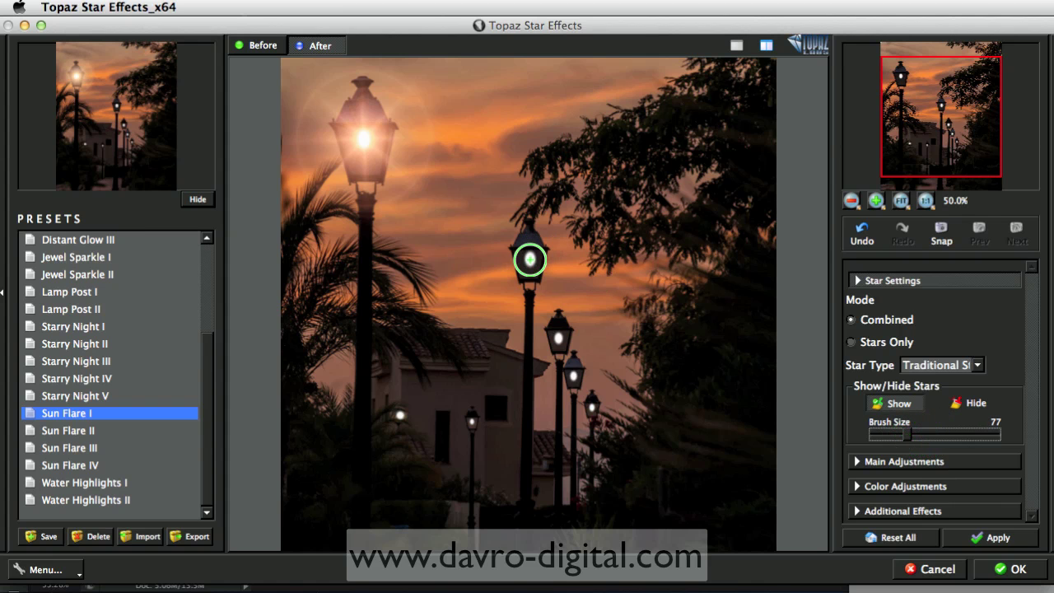
left_click(531, 261)
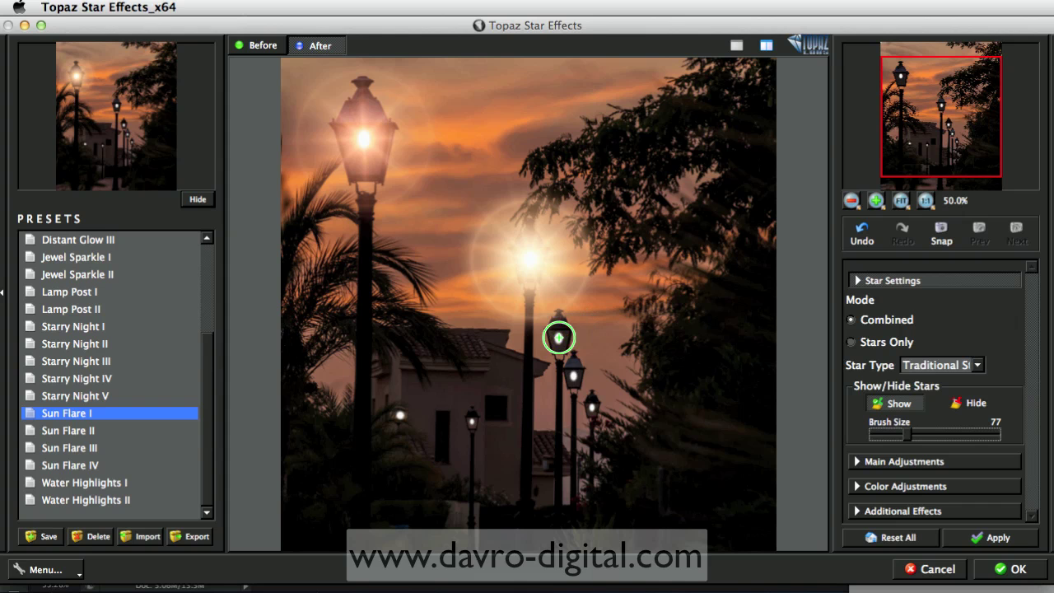
left_click(559, 337)
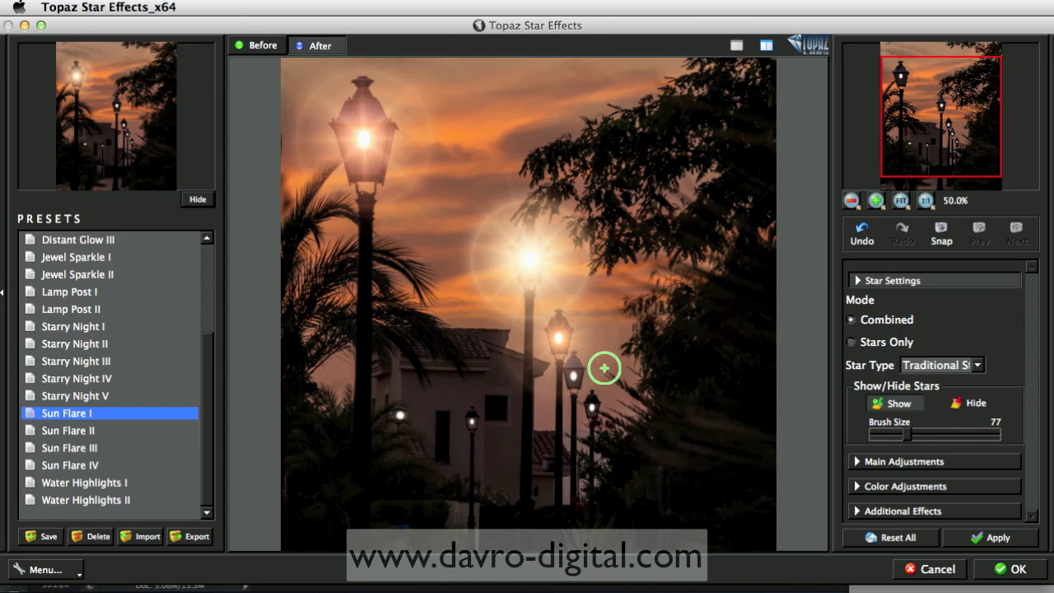
Try a flare on the fourth street lamp and hide it again with a brush size of 77.
left_click(575, 375)
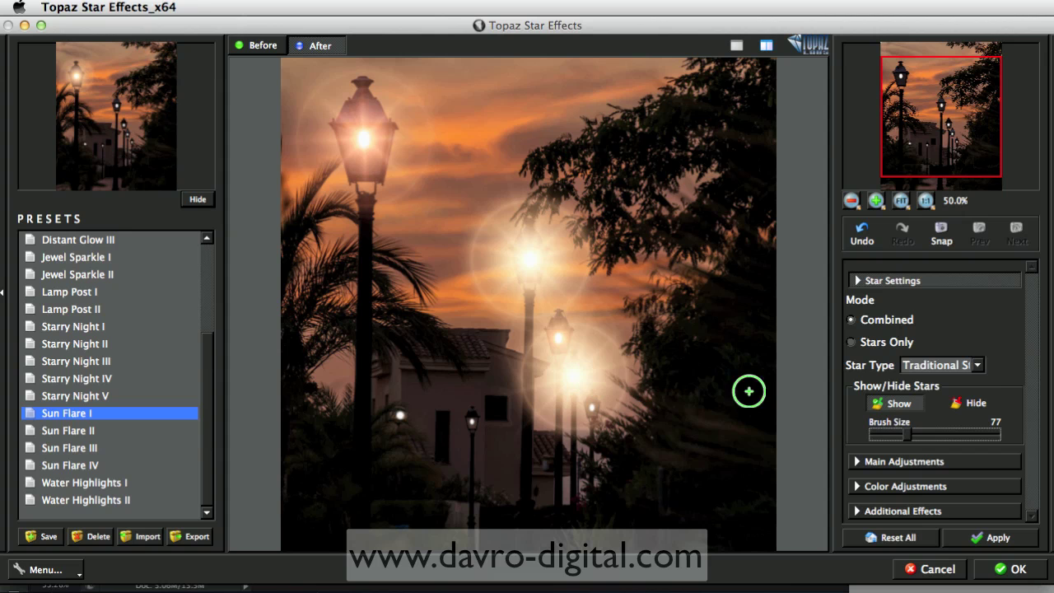
left_click(960, 404)
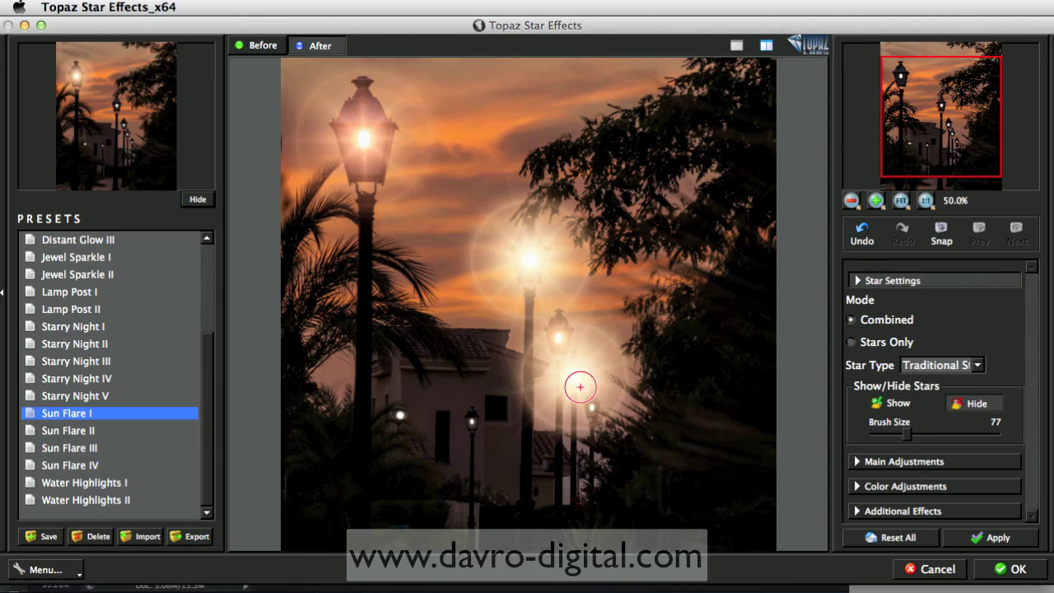
left_click(578, 400)
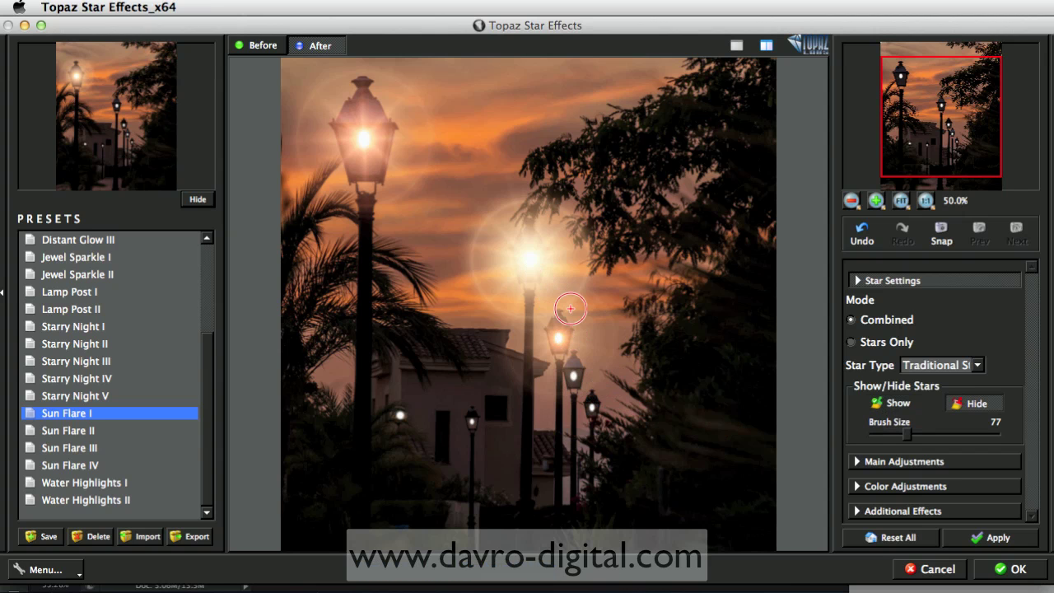
Try the Burst Star and North Star types on the flares and return to Traditional Star.
left_click(921, 365)
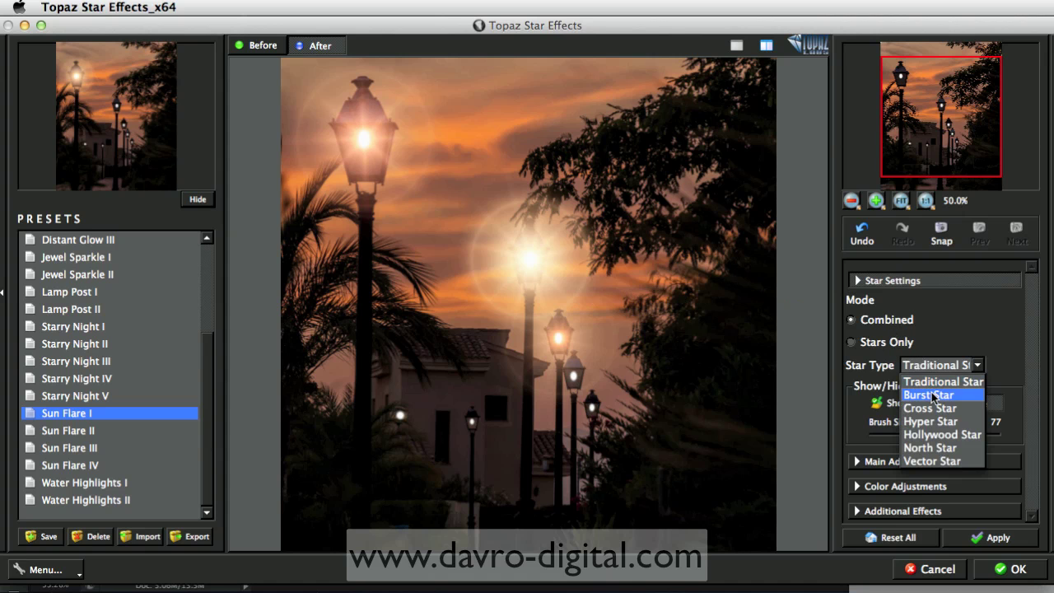
left_click(931, 394)
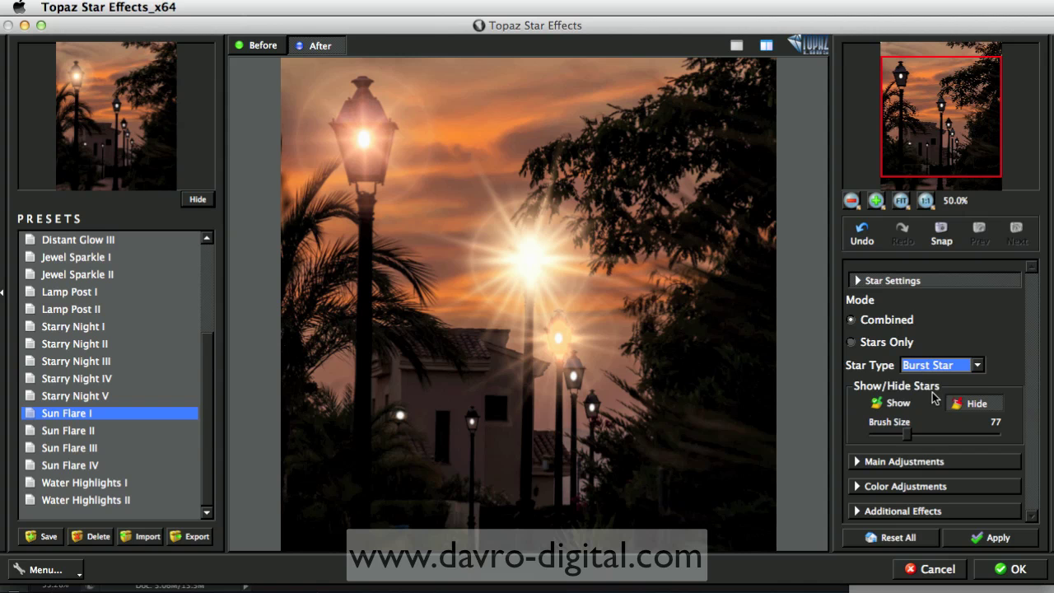
left_click(938, 373)
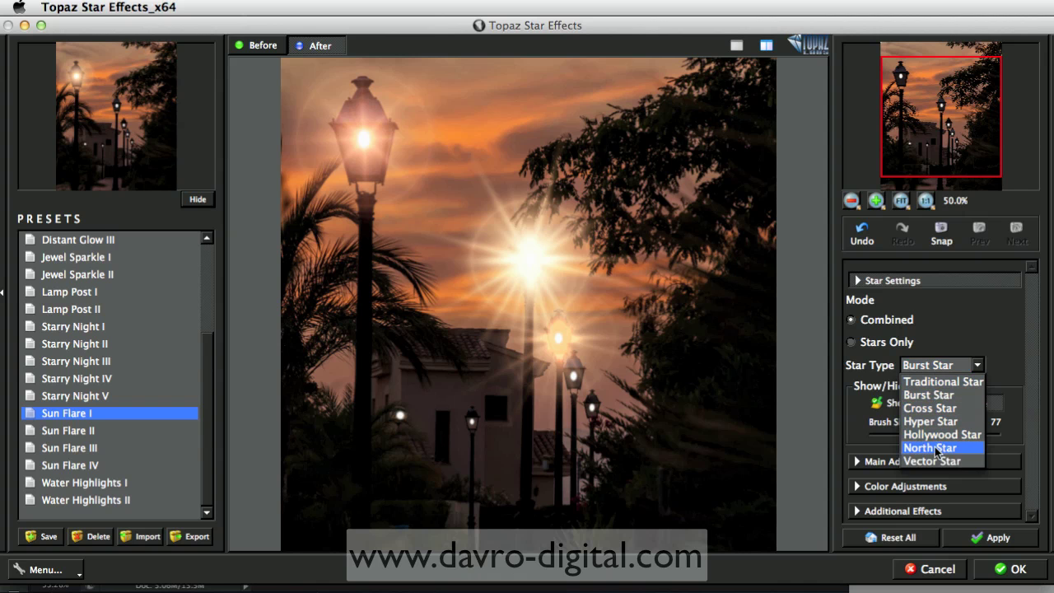
key("Escape")
left_click(933, 372)
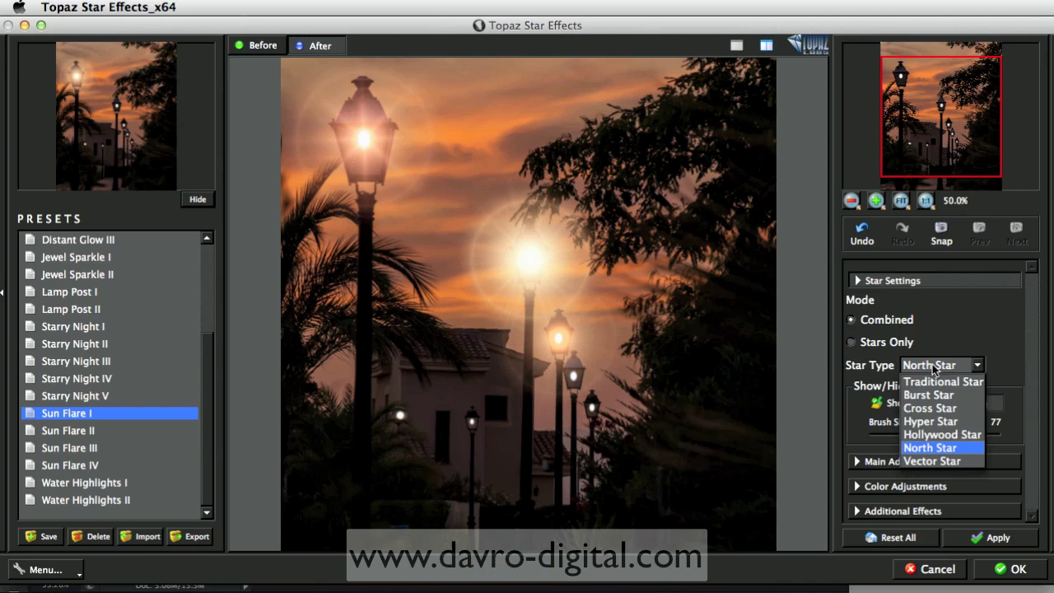
left_click(933, 377)
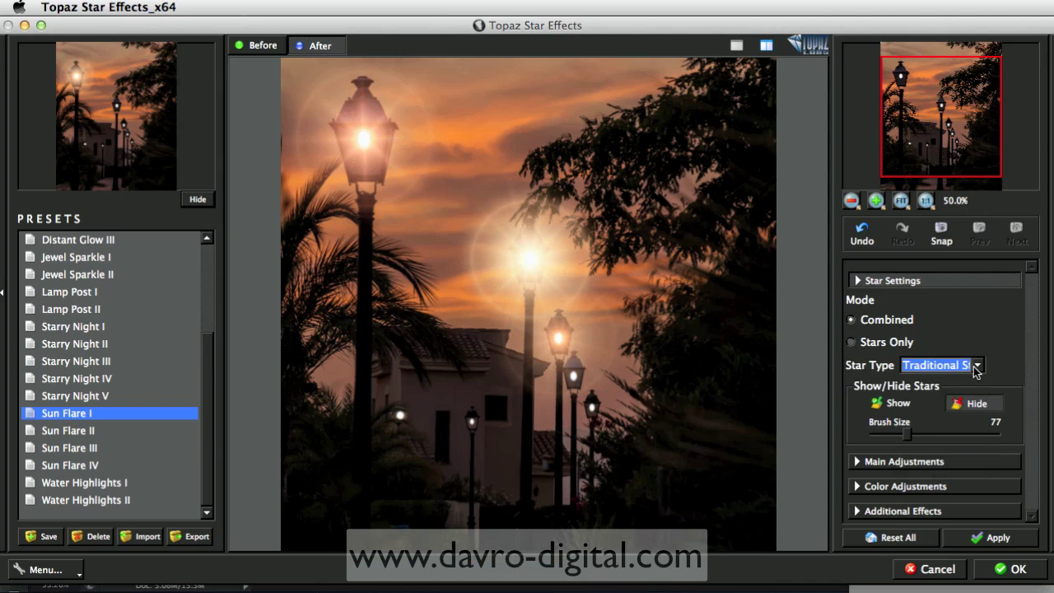
Set the flare's threshold to 0.53 and its size to 0.74.
left_click(858, 463)
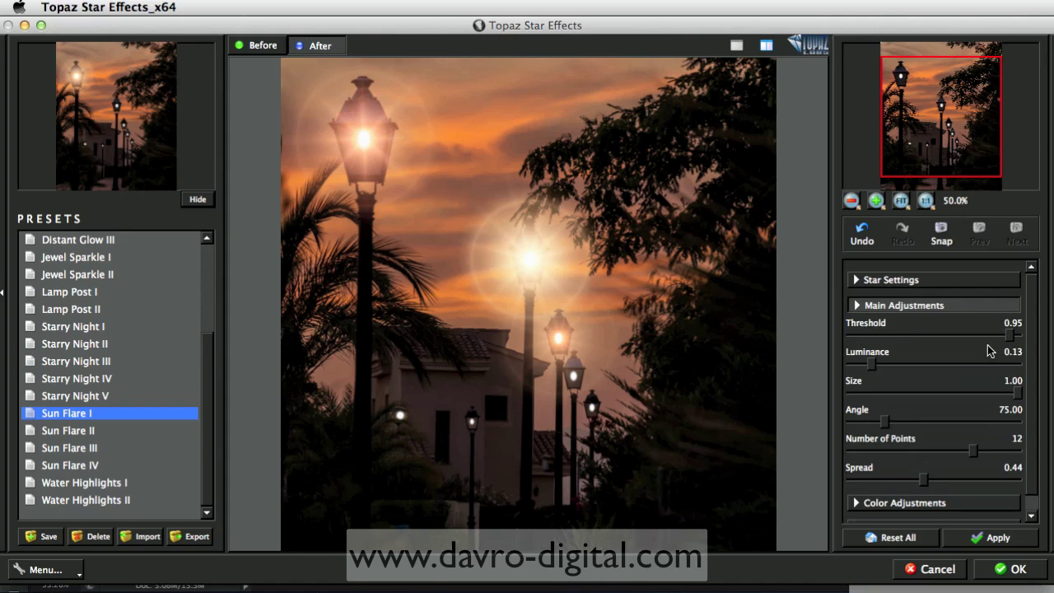
left_click_drag(1010, 337, 1025, 341)
left_click_drag(1019, 338, 939, 338)
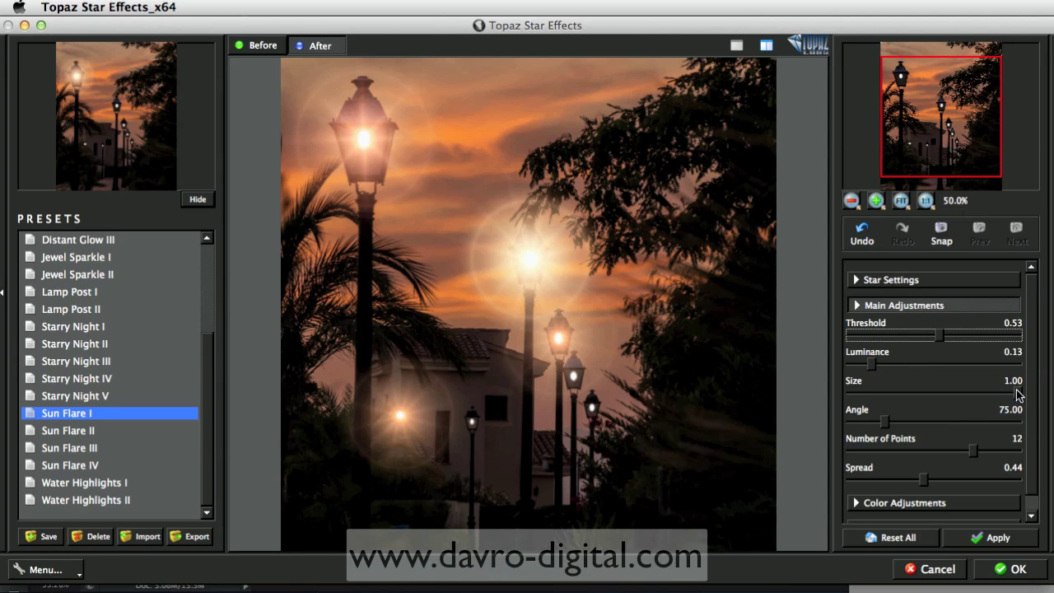
left_click_drag(1019, 396, 989, 393)
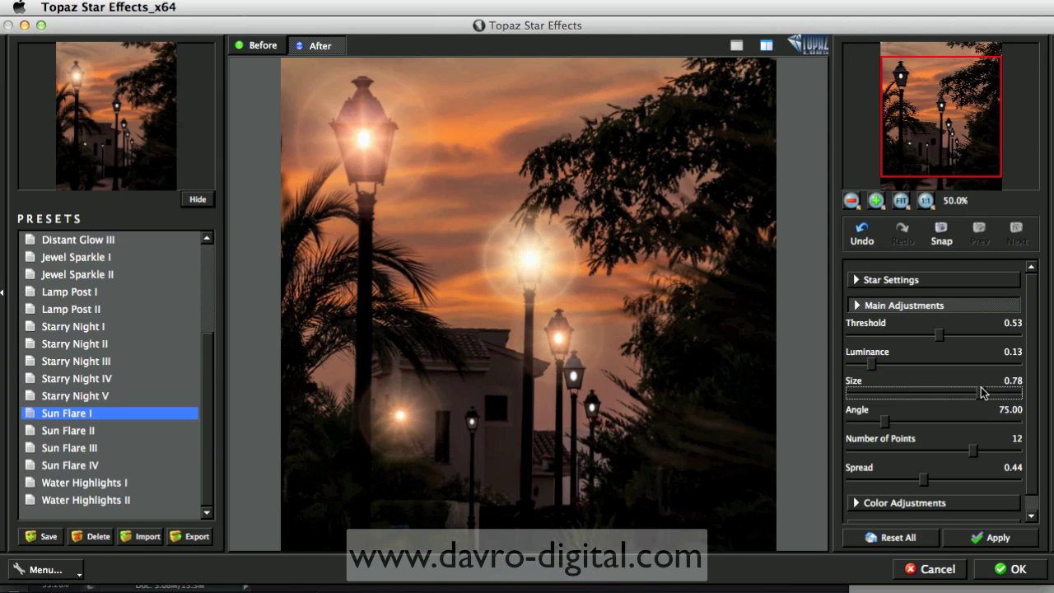
left_click_drag(982, 393, 977, 393)
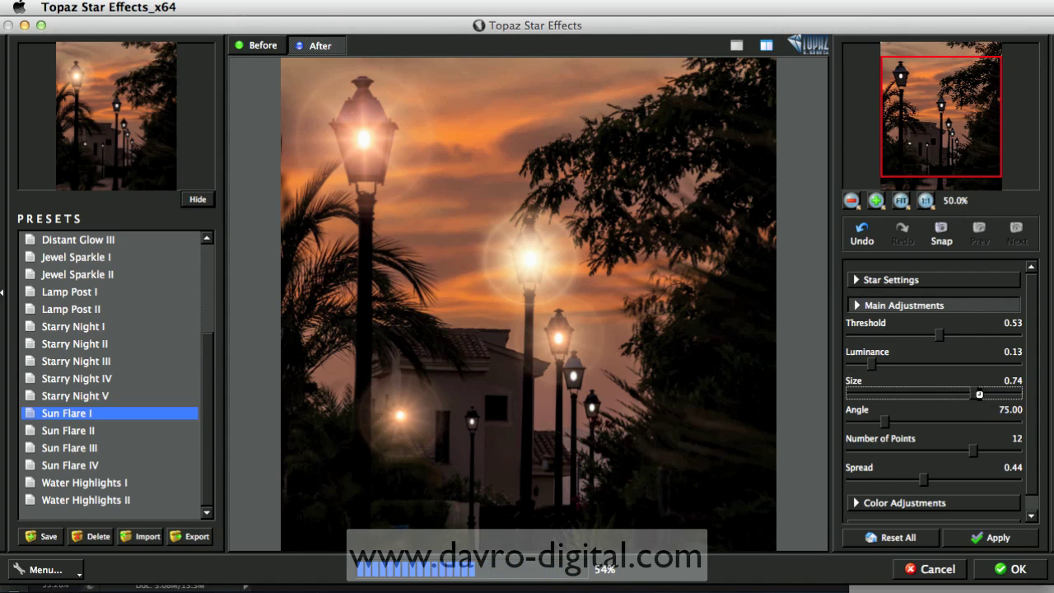
Set the flare's angle to 90.44, number of points to 8 and spread to 0.20.
left_click_drag(886, 424, 893, 427)
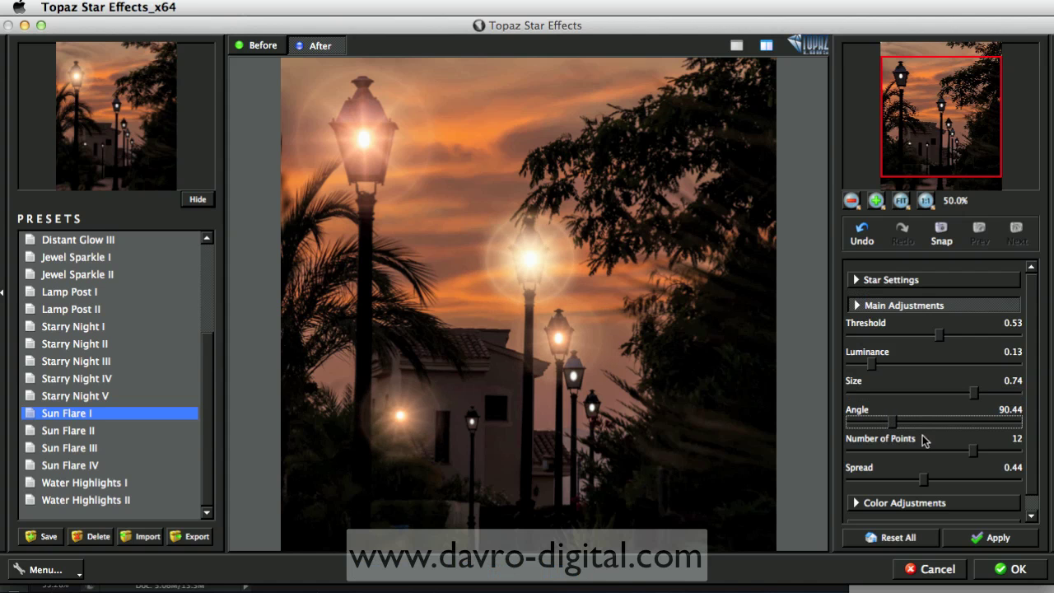
left_click_drag(973, 451, 936, 453)
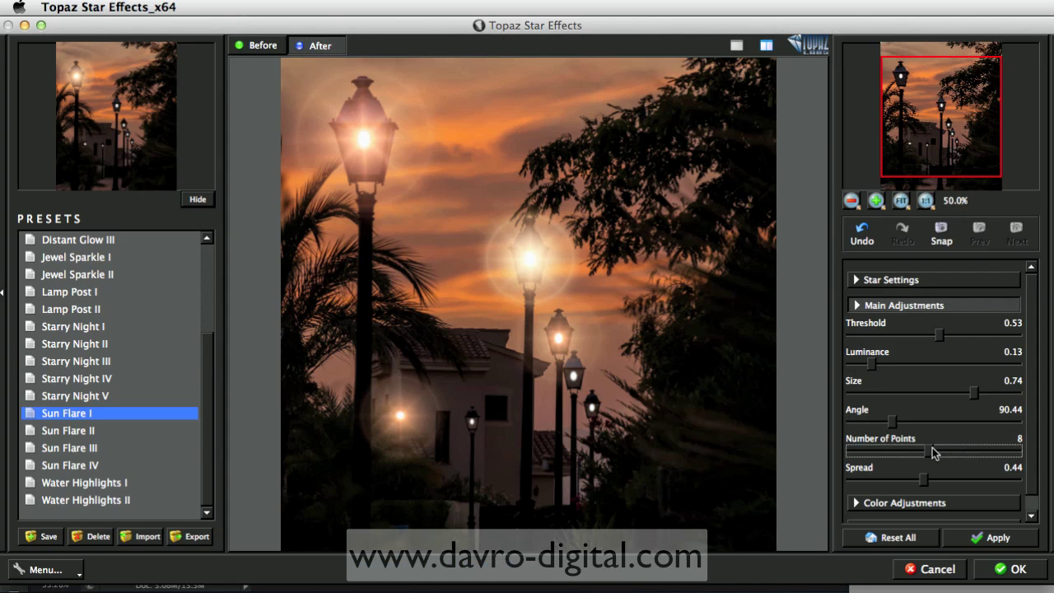
left_click_drag(926, 488, 886, 487)
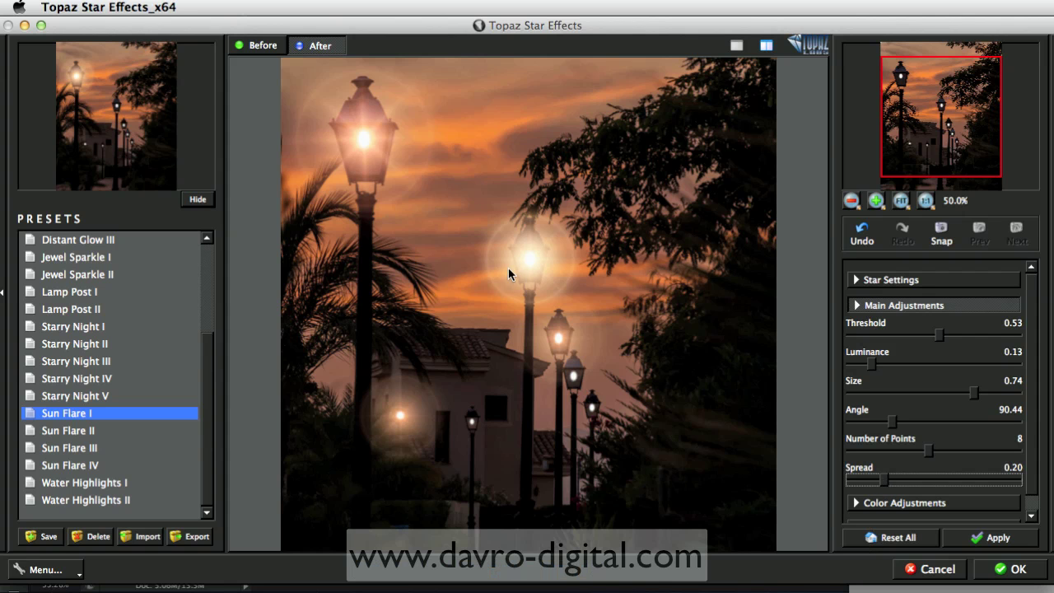
Set the flare's temperature to 1.00, saturation to 0.56, rainbow strength to 0.49 and rainbow frequency to 0.57.
left_click(861, 504)
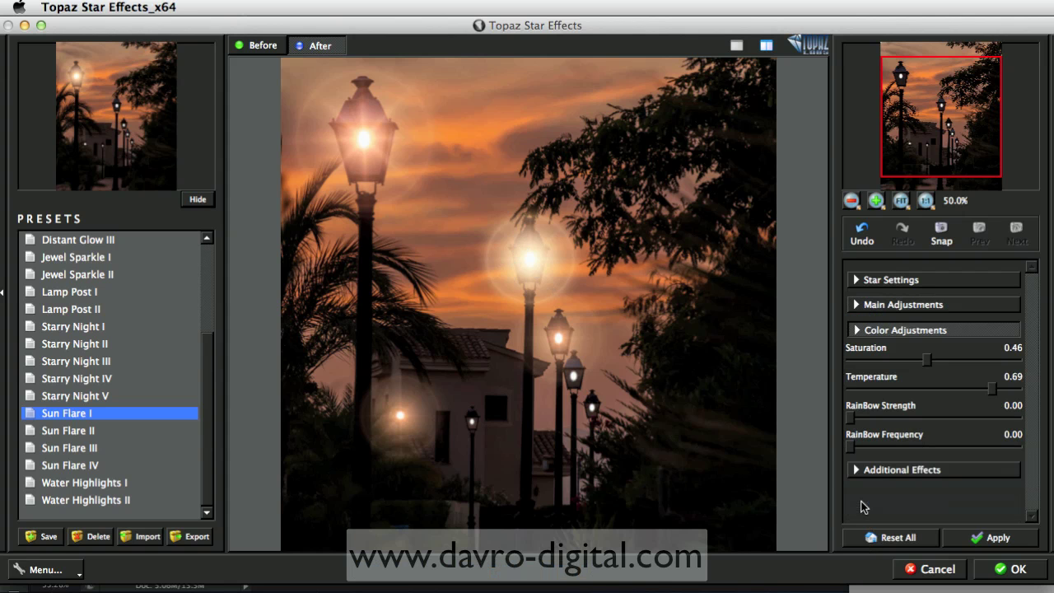
left_click_drag(992, 396, 1025, 396)
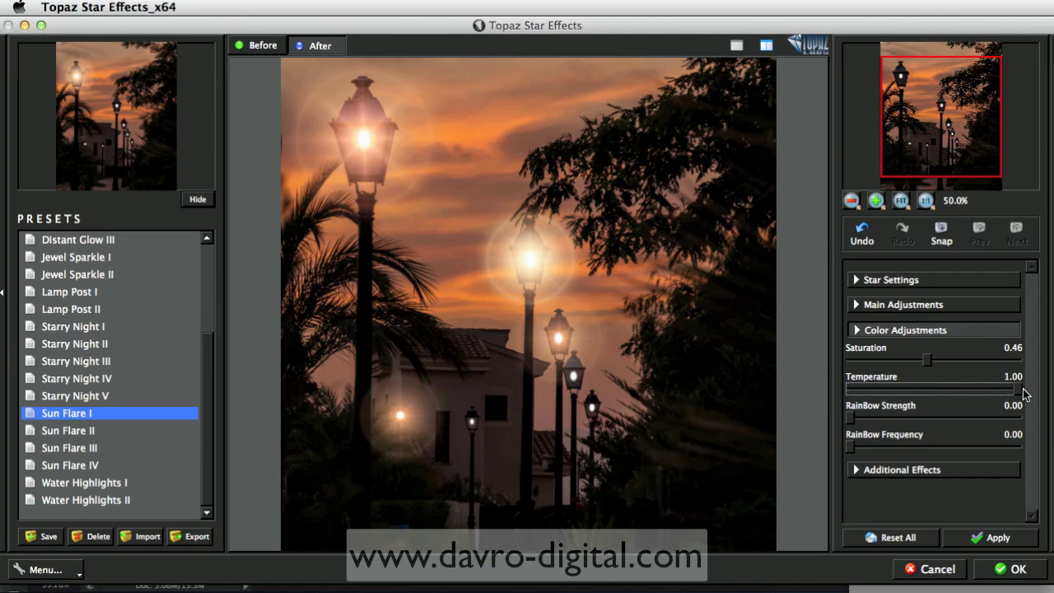
mouse_move(928, 364)
left_mouse_down()
mouse_move(965, 369)
mouse_move(947, 367)
left_mouse_up()
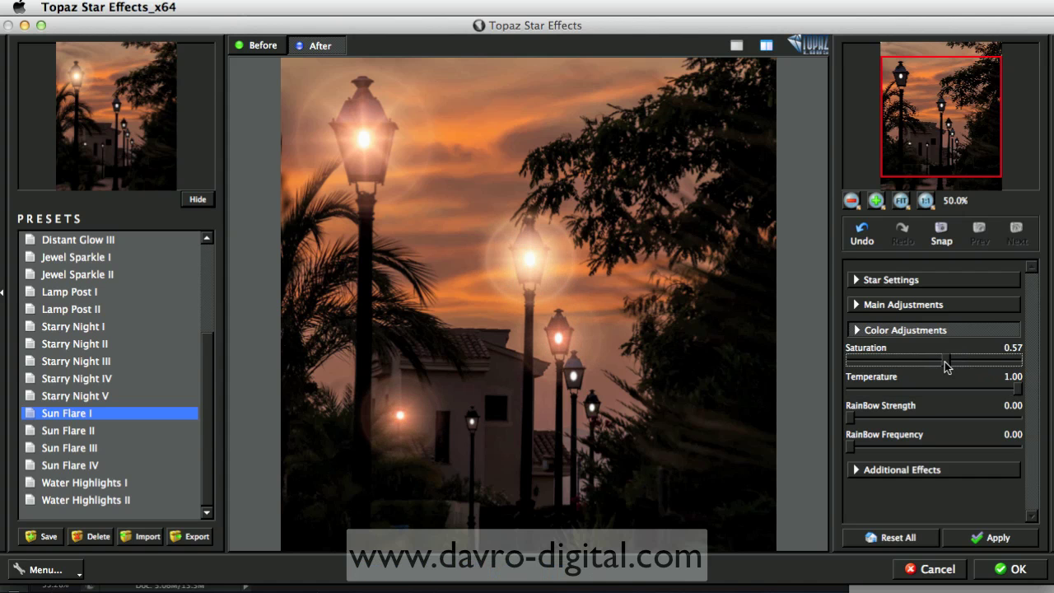
left_click_drag(947, 367, 945, 368)
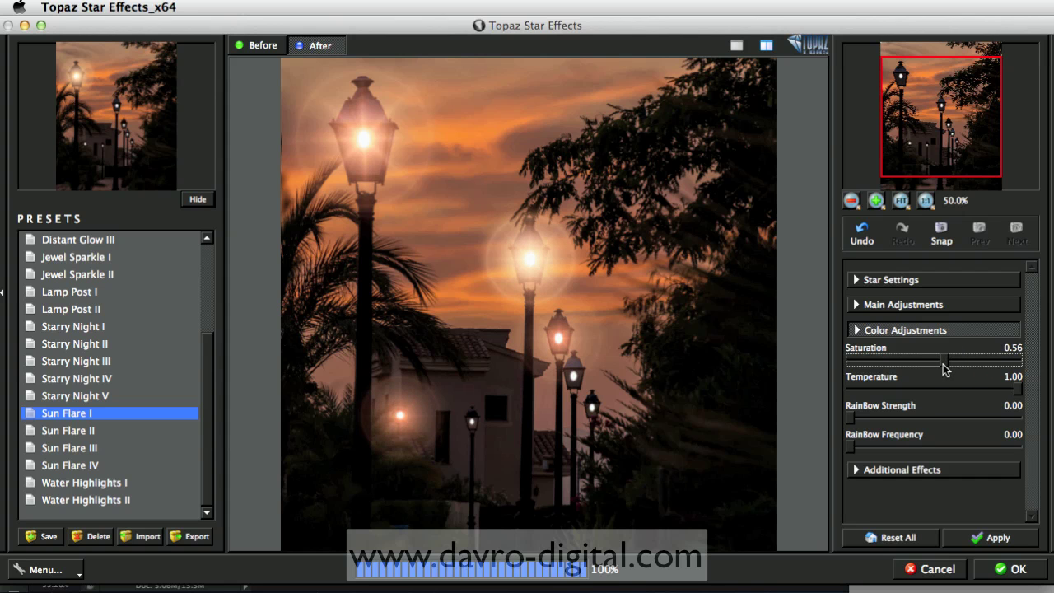
left_click_drag(880, 424, 948, 452)
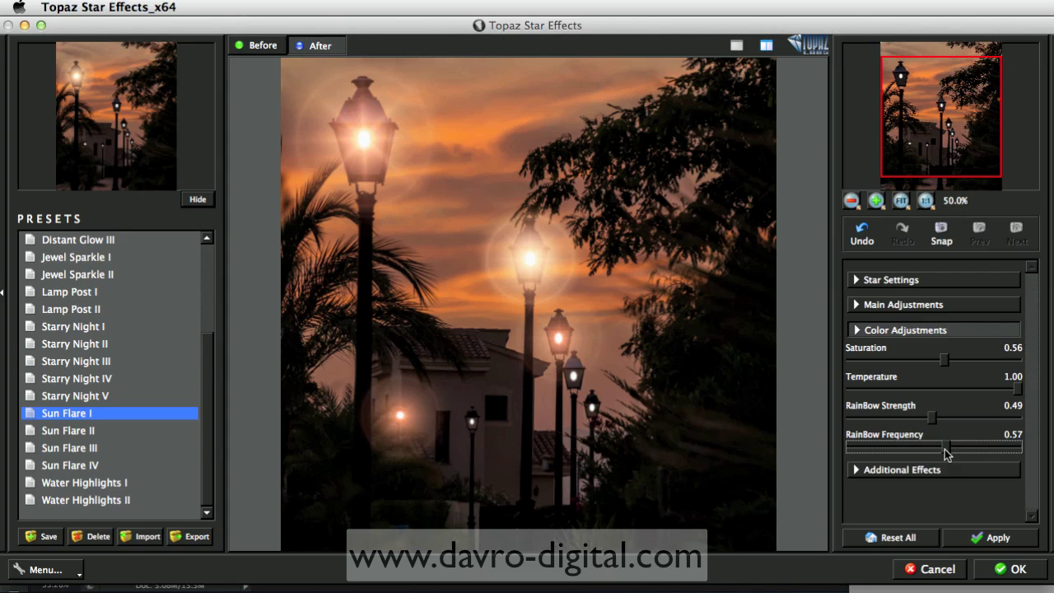
Set secondary points to 0.56, glow to 0.78 and ring flare to 0.26, and apply the effect to the image.
left_click(857, 472)
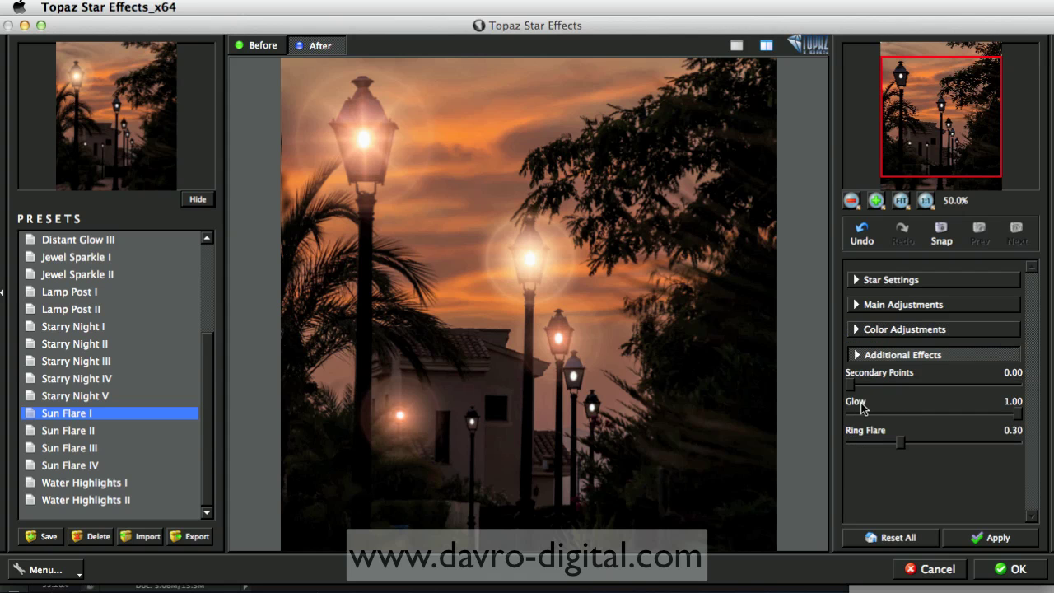
left_click(922, 386)
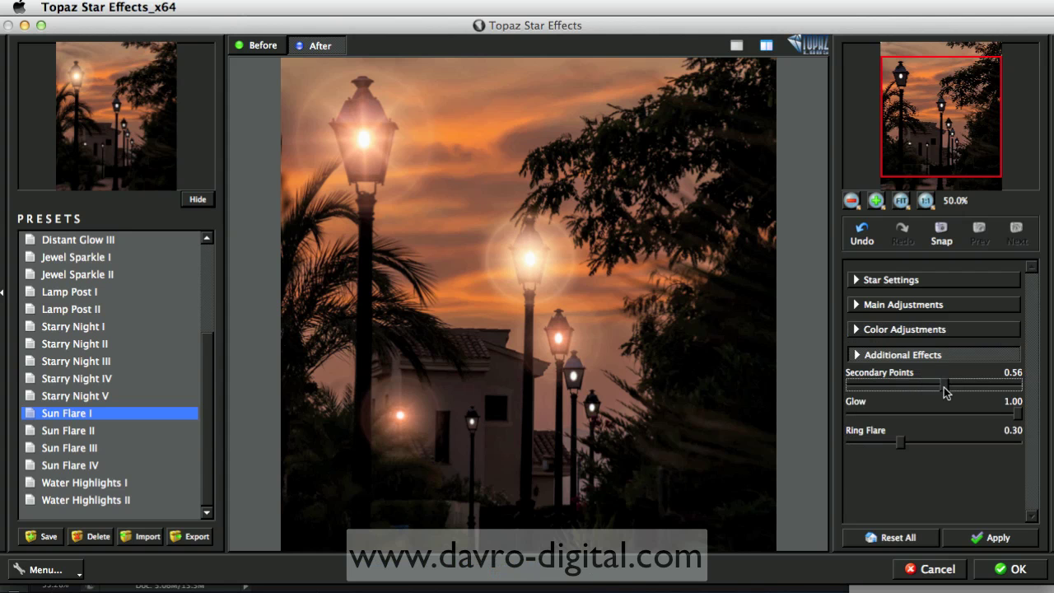
left_click_drag(1010, 412, 982, 419)
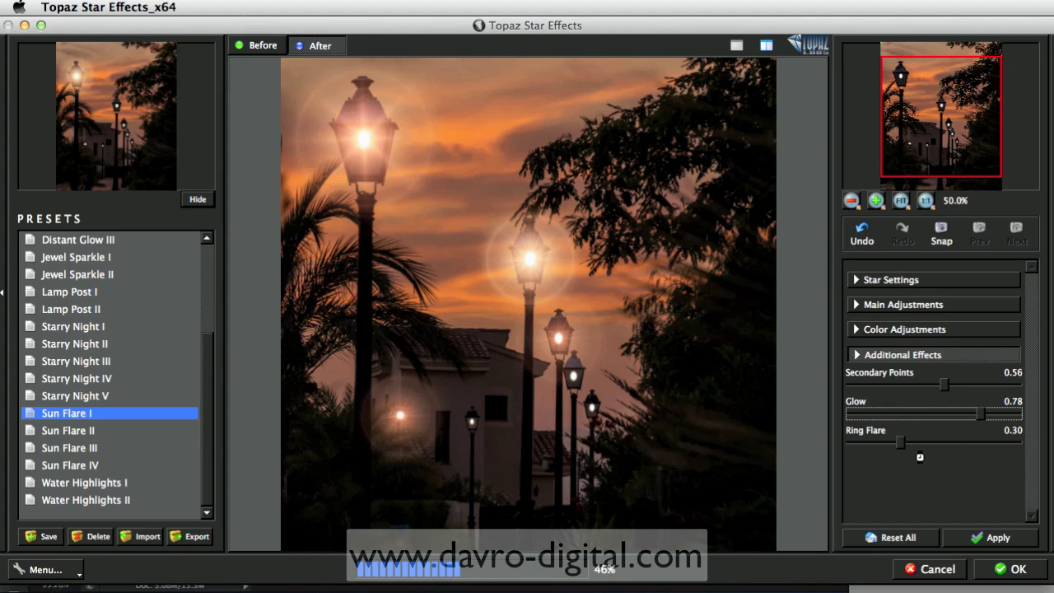
left_click_drag(899, 444, 895, 447)
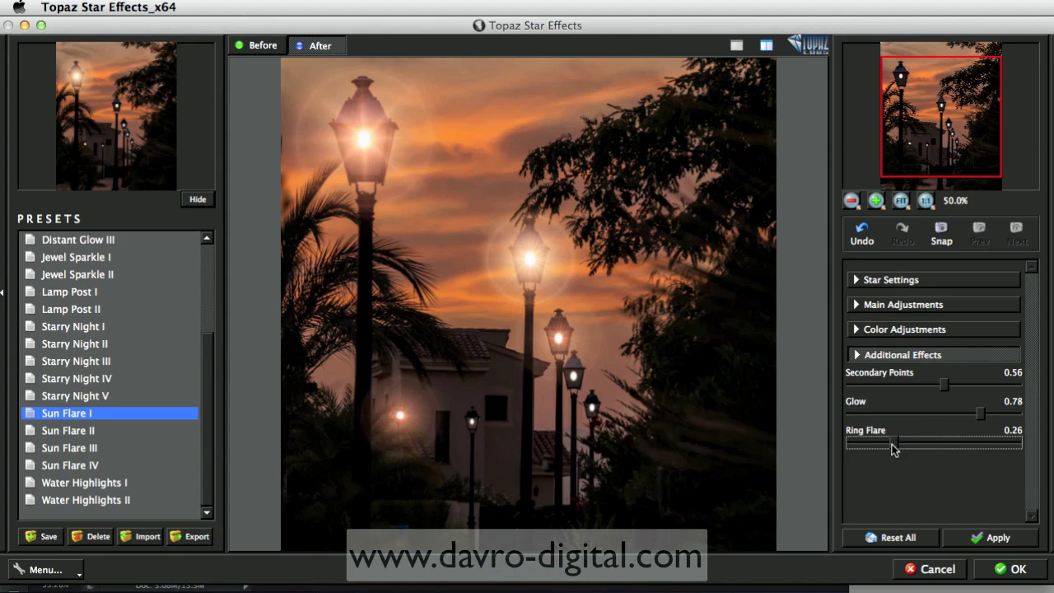
left_click(995, 541)
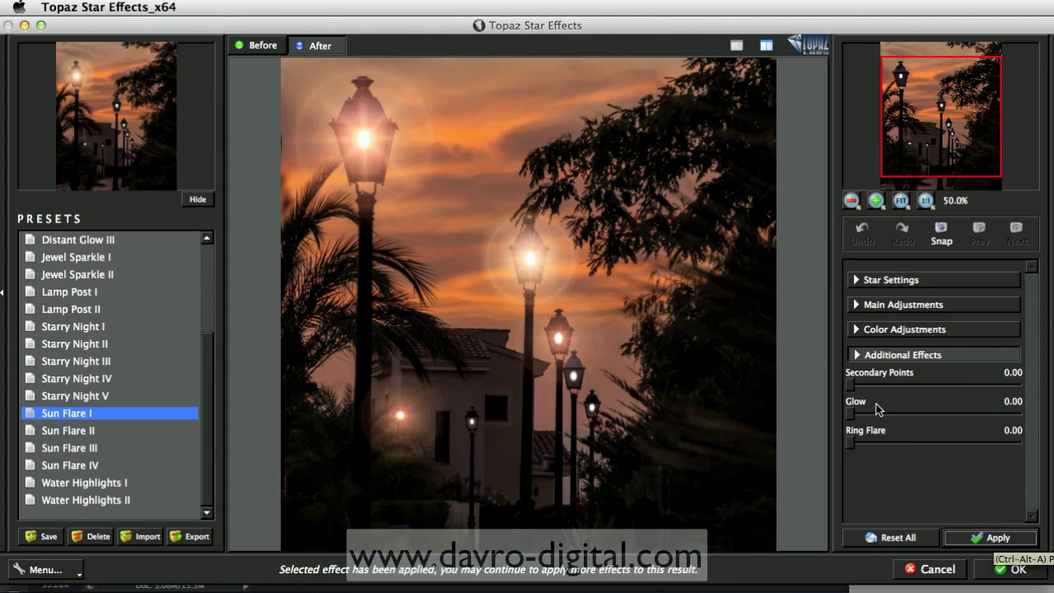
Try showing and hiding a Traditional Star on the fourth street lamp with a brush size of 45.
left_click(858, 284)
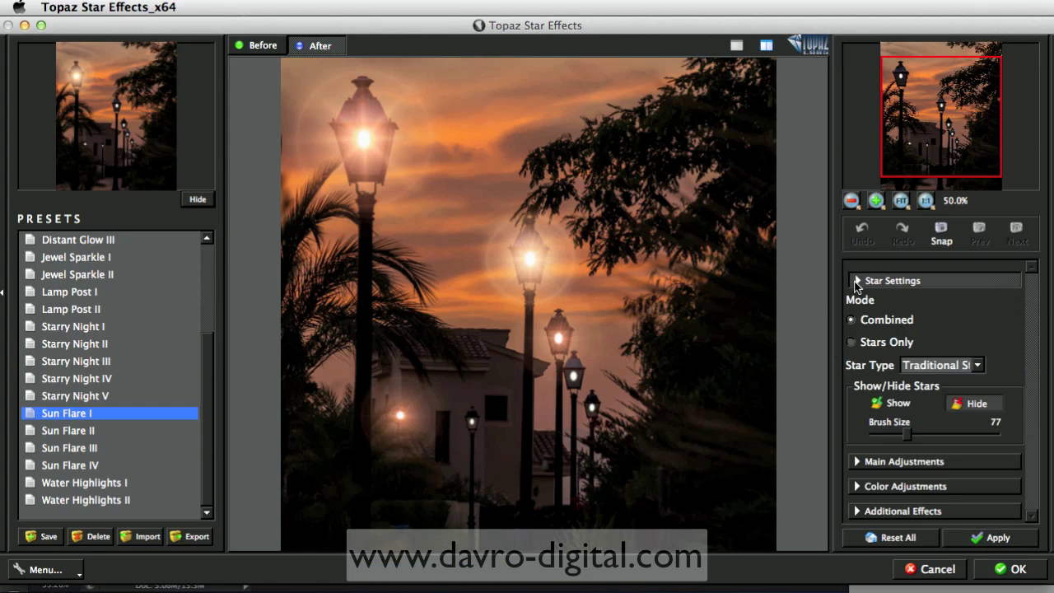
left_click(897, 403)
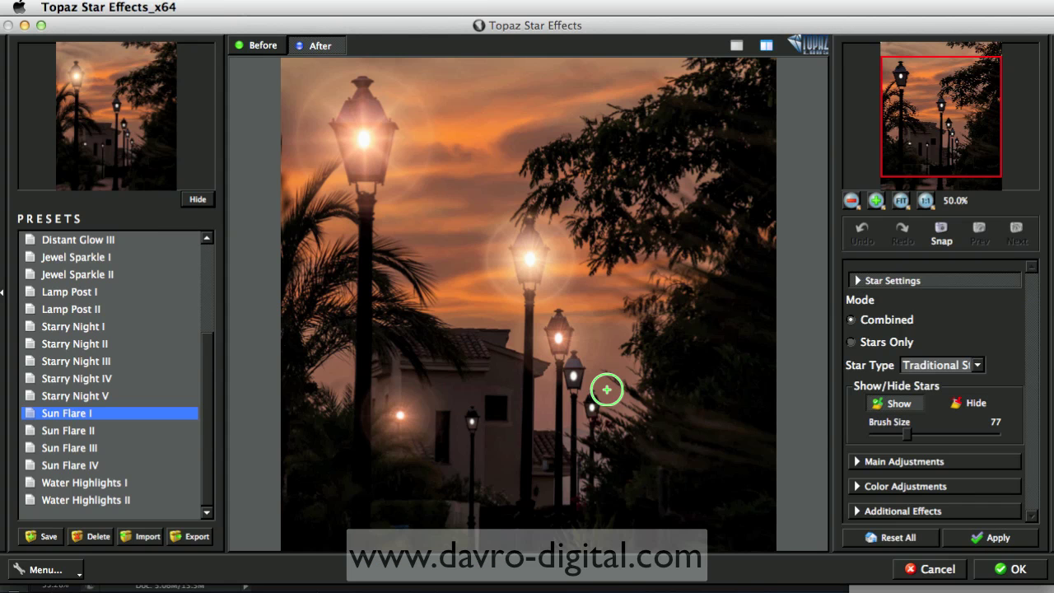
left_click_drag(905, 439, 888, 435)
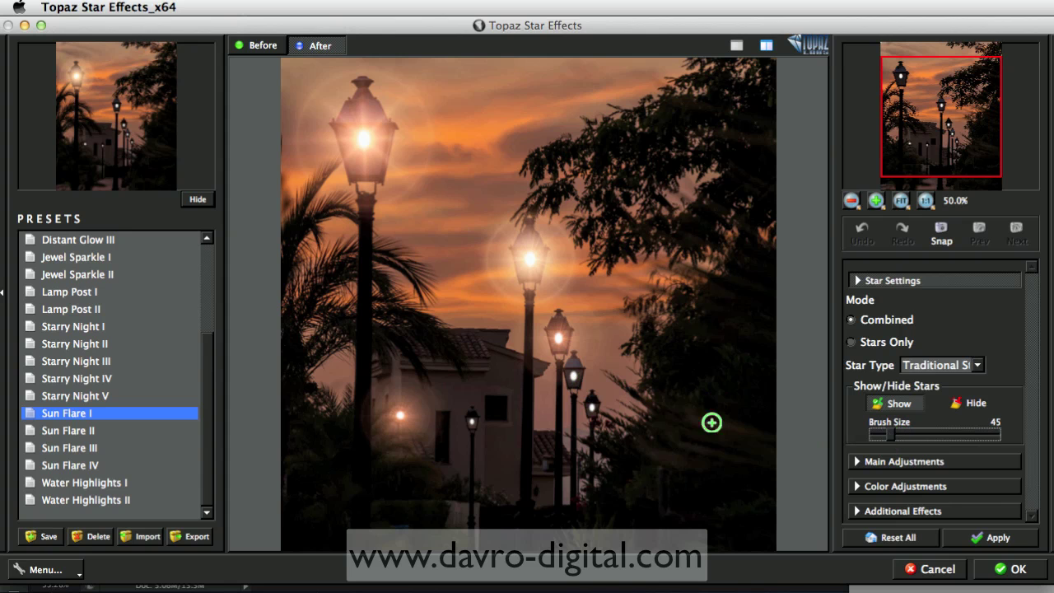
left_click(574, 377)
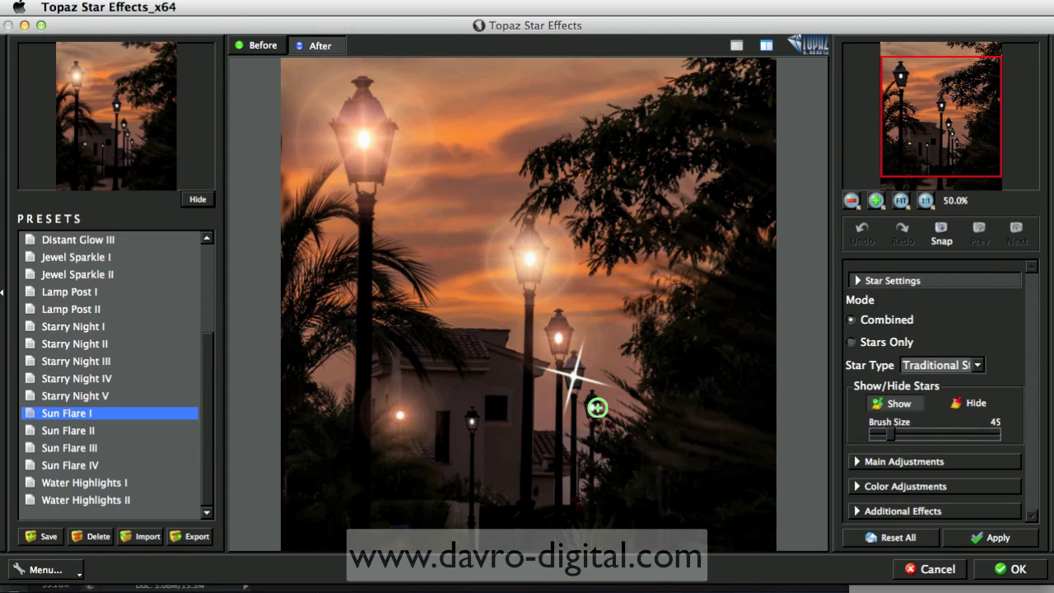
left_click(964, 403)
left_click(574, 372)
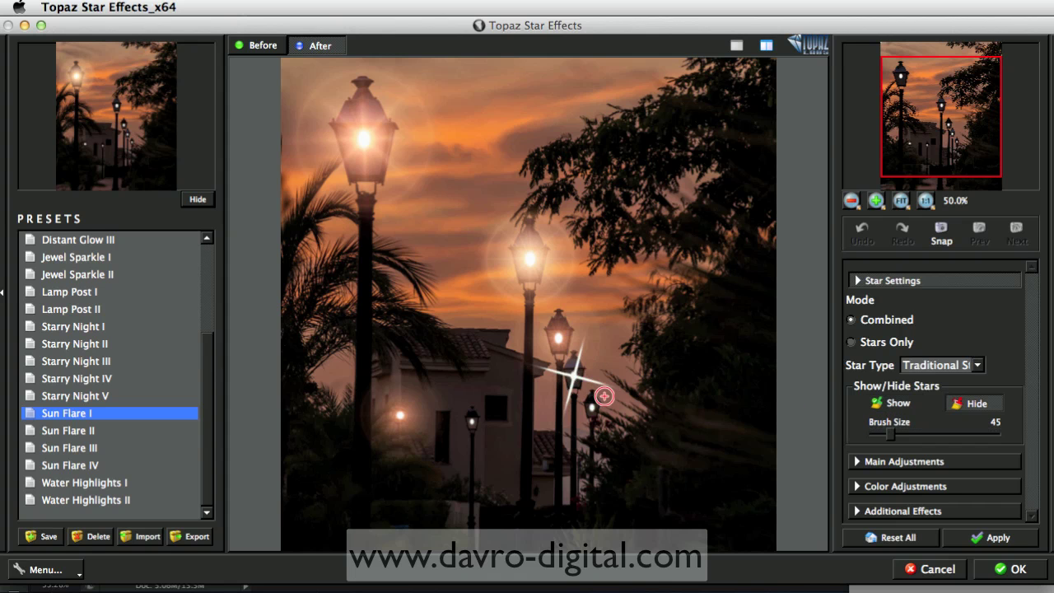
Choose the Sun Flare II preset and hide its additional flare on the nearest lamp with a brush size of 114.
left_click(75, 431)
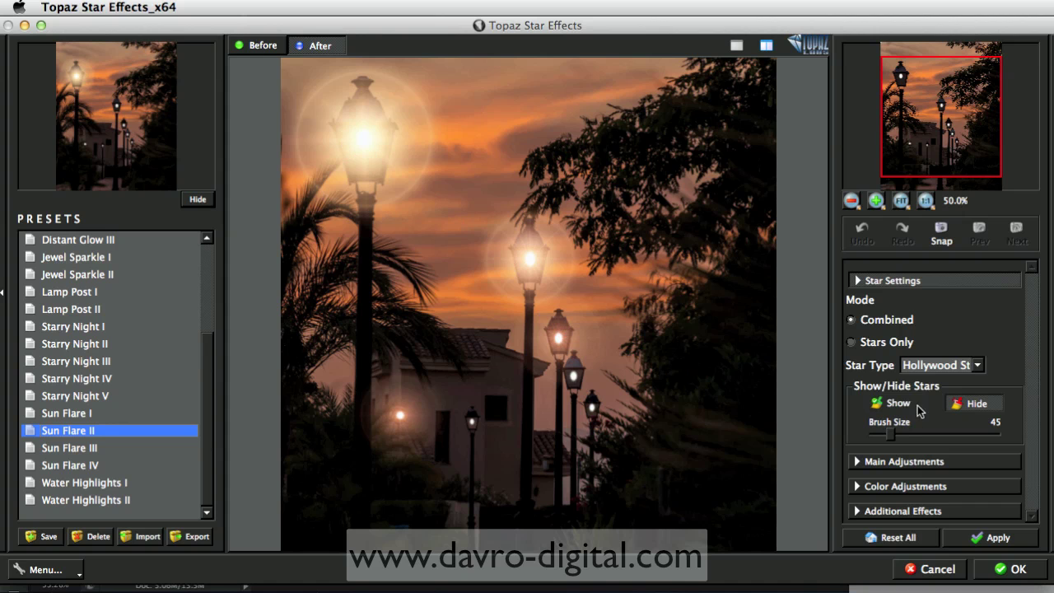
left_click_drag(896, 434, 926, 434)
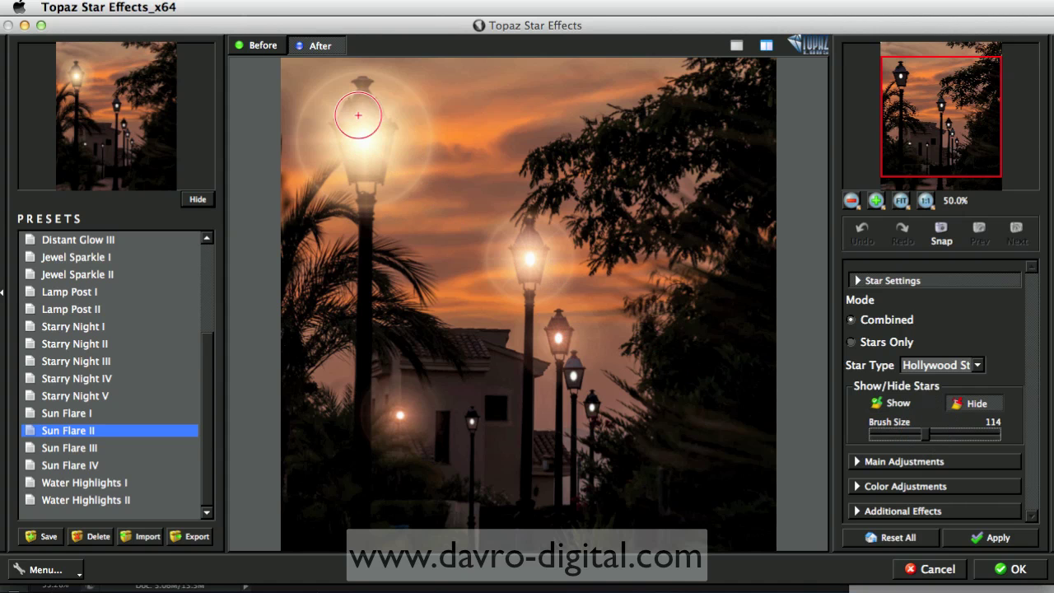
left_click_drag(345, 118, 414, 170)
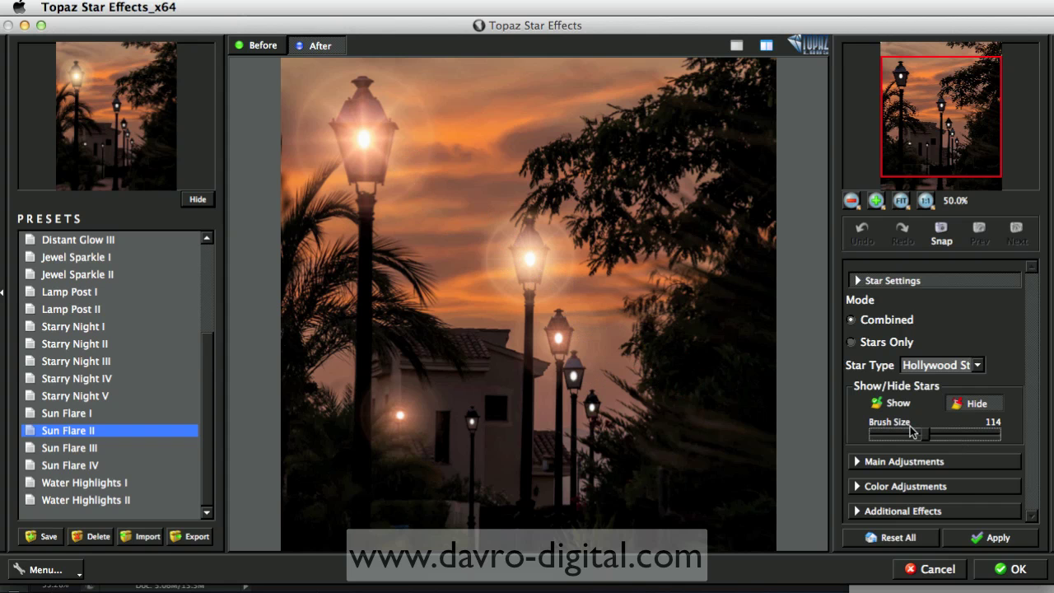
Show the Sun Flare II glow on the fourth street lamp with a brush size of 54.
left_click_drag(921, 437, 897, 433)
left_click(880, 402)
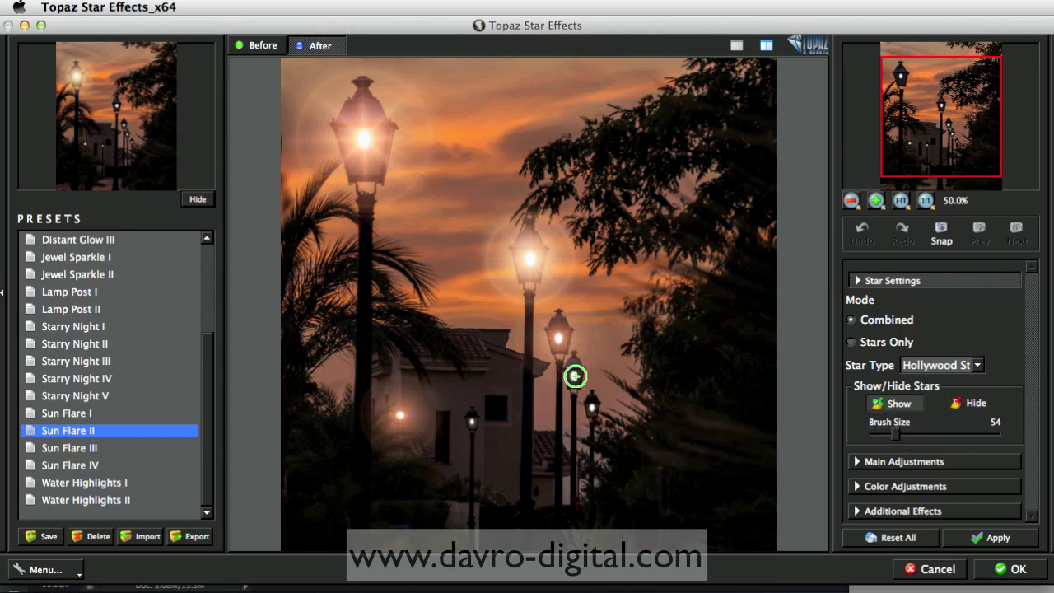
left_click(572, 376)
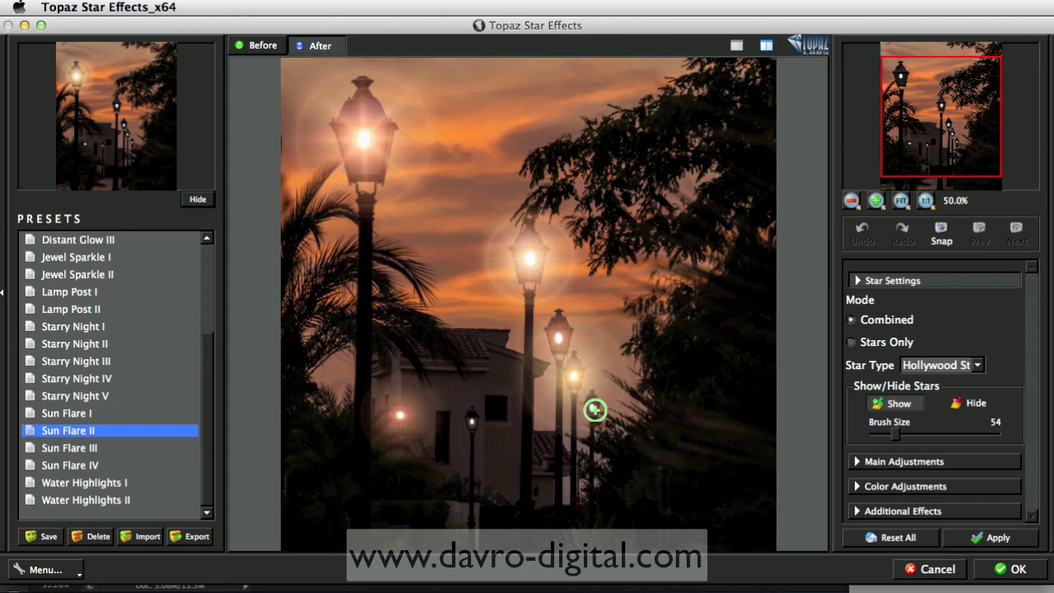
Show the Sun Flare II glow on the fifth street lamp, the small lamp in front of the house and the third lamp.
left_click(591, 408)
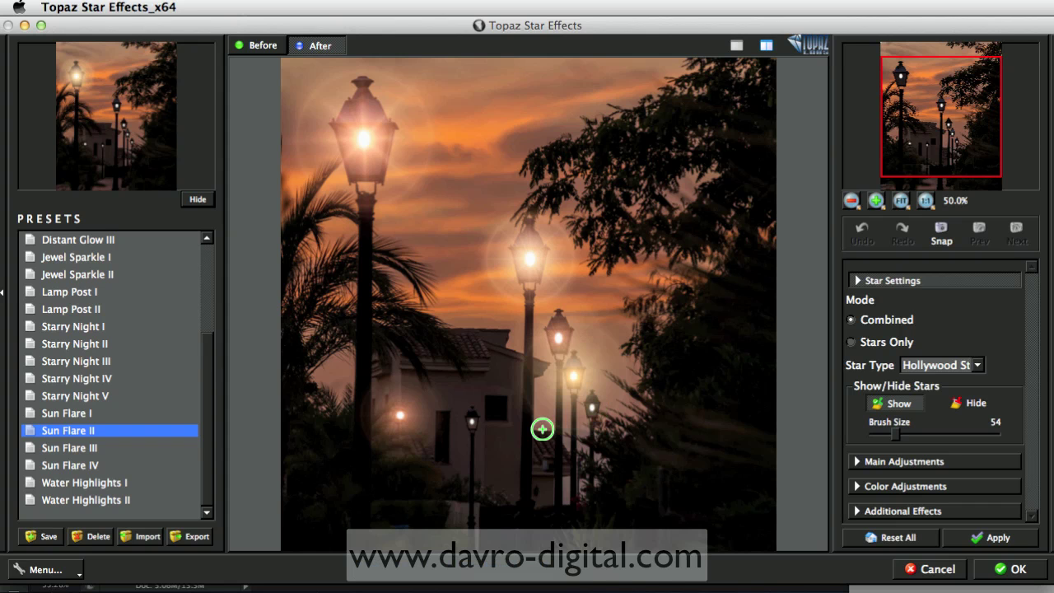
left_click(472, 421)
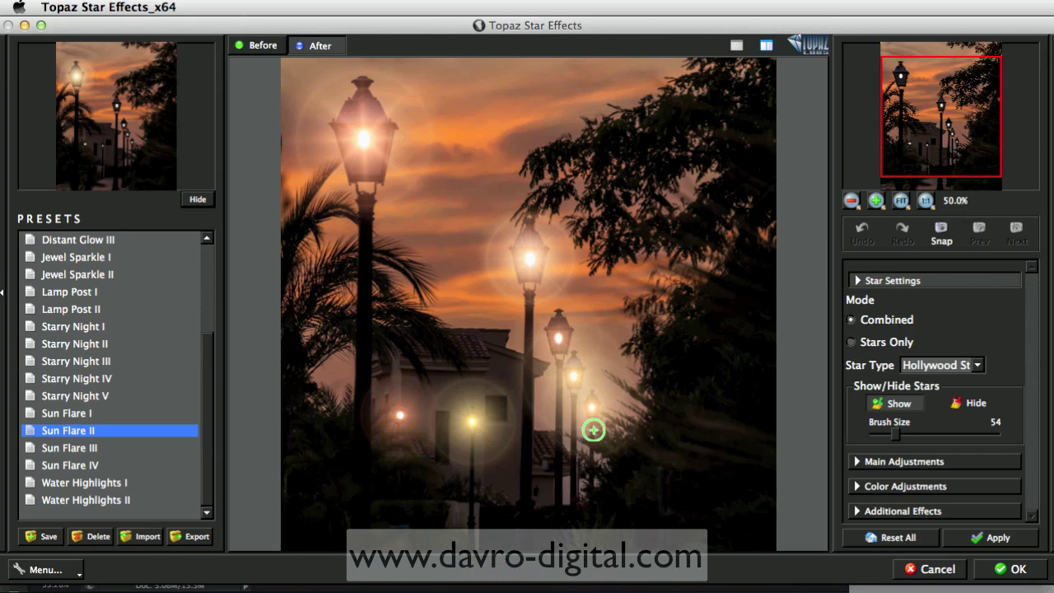
left_click(558, 338)
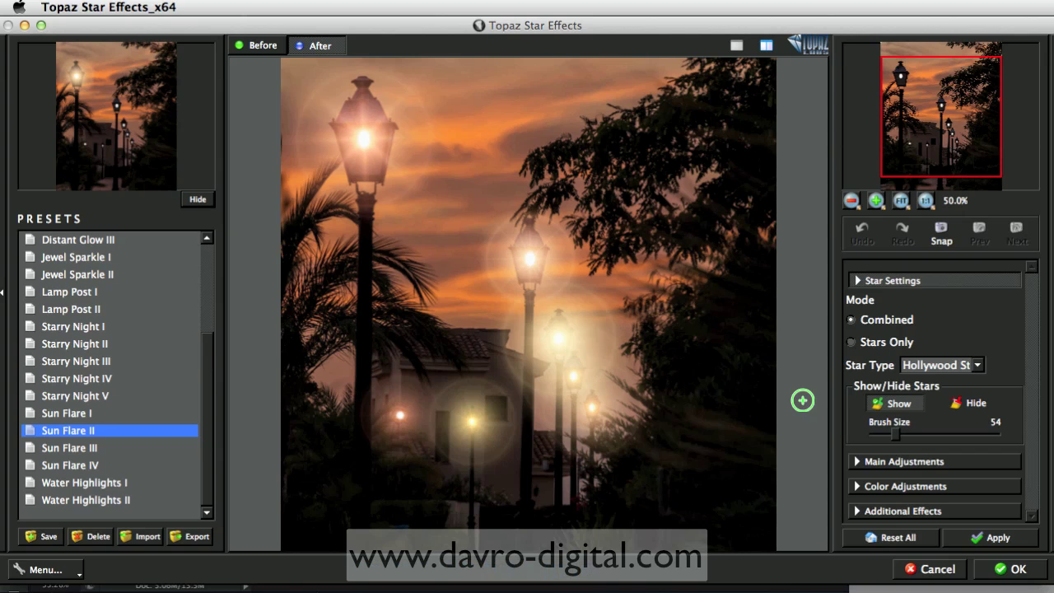
Set the star size to 0.62, number of points to 8 and spread to 0.48 in the main adjustments.
left_click(860, 462)
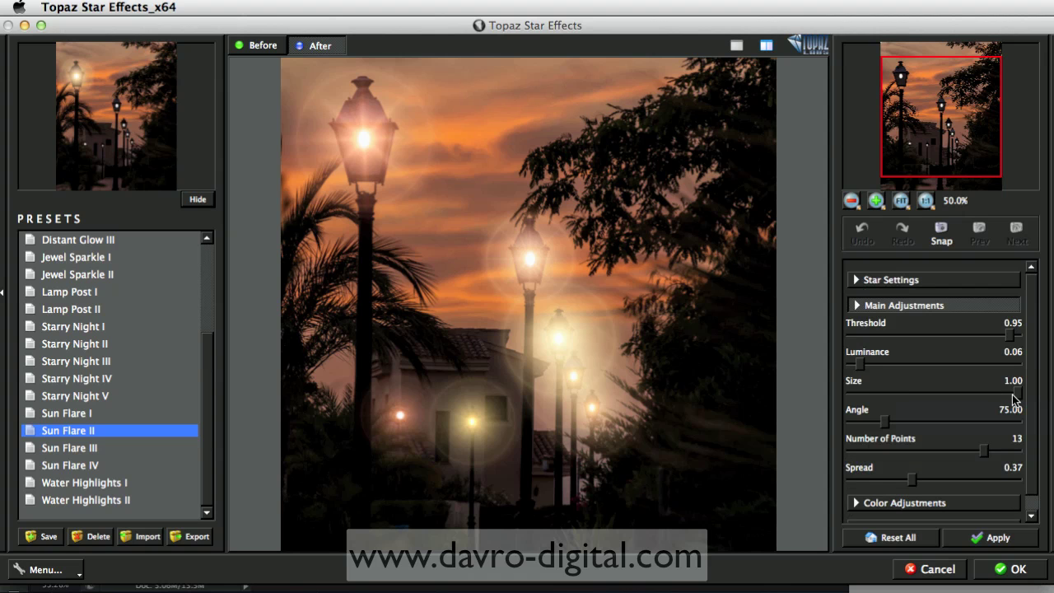
left_click_drag(1017, 399, 953, 396)
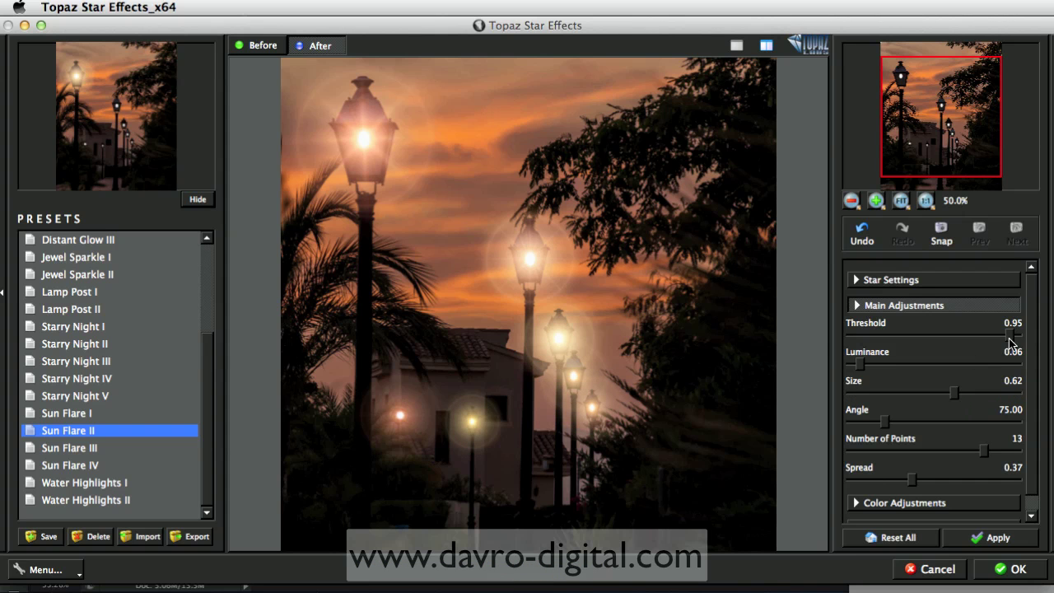
left_click(864, 367)
mouse_move(863, 368)
left_mouse_down()
mouse_move(985, 372)
mouse_move(862, 369)
left_mouse_up()
left_click_drag(985, 451, 926, 453)
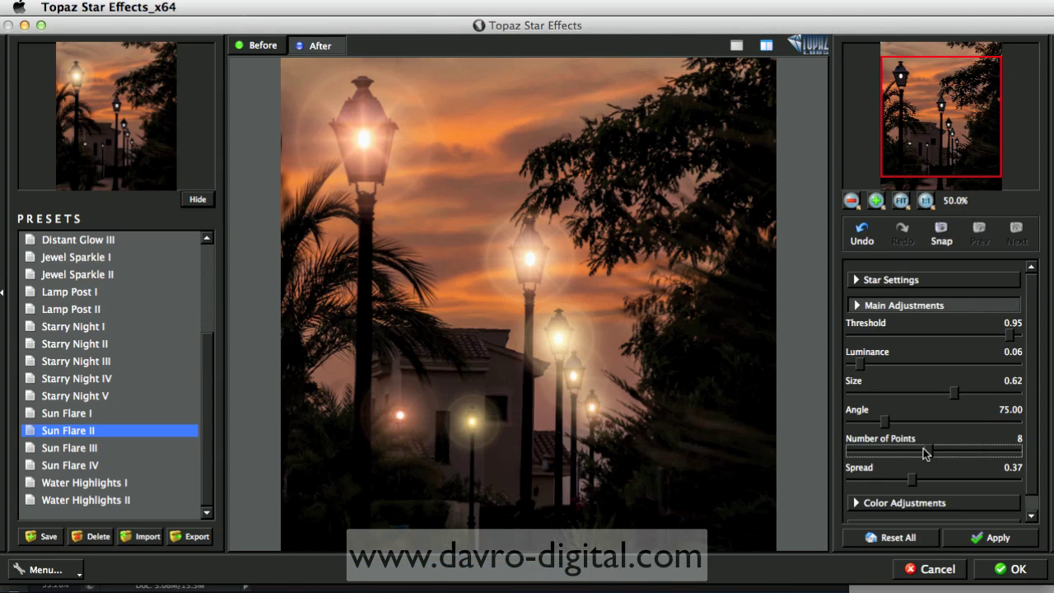
mouse_move(914, 485)
left_mouse_down()
mouse_move(989, 488)
mouse_move(931, 485)
left_mouse_up()
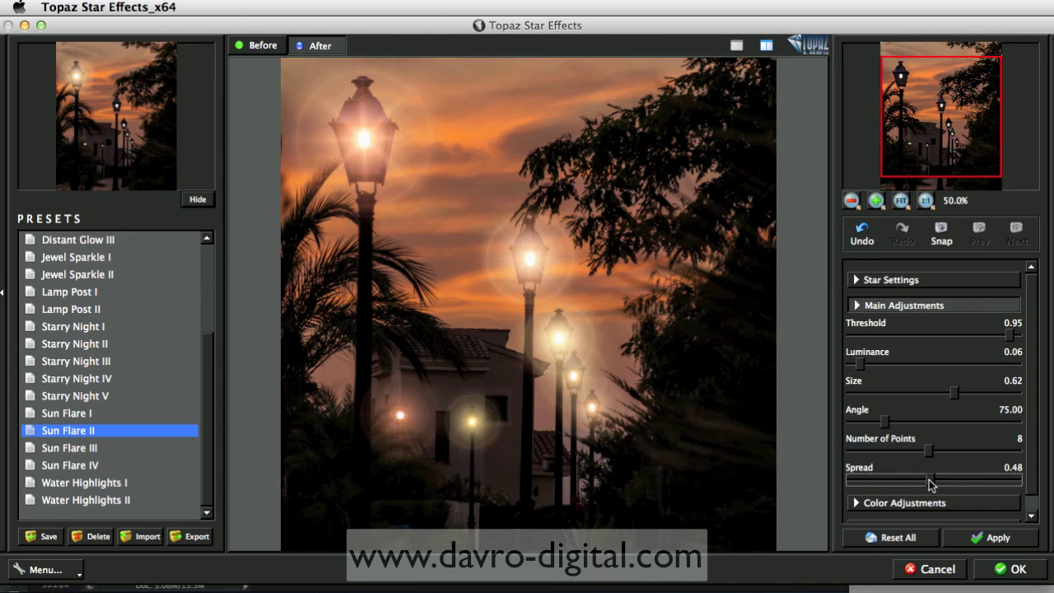
Set the flare saturation to 0.46 and rainbow frequency to 0.46, and adjust the rainbow strength, ending on a lower value.
left_click(858, 503)
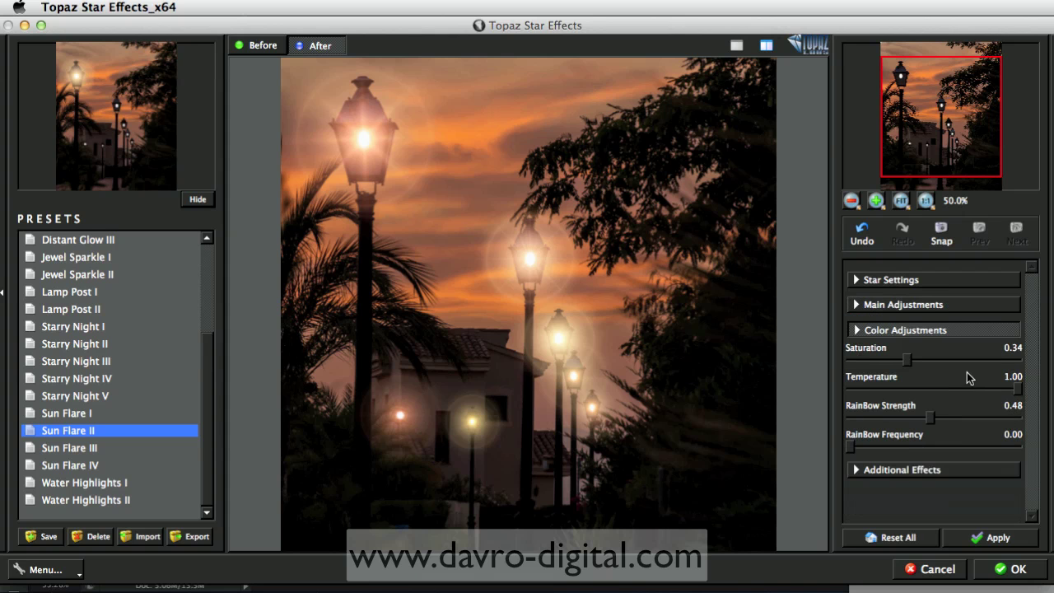
left_click_drag(904, 366, 930, 368)
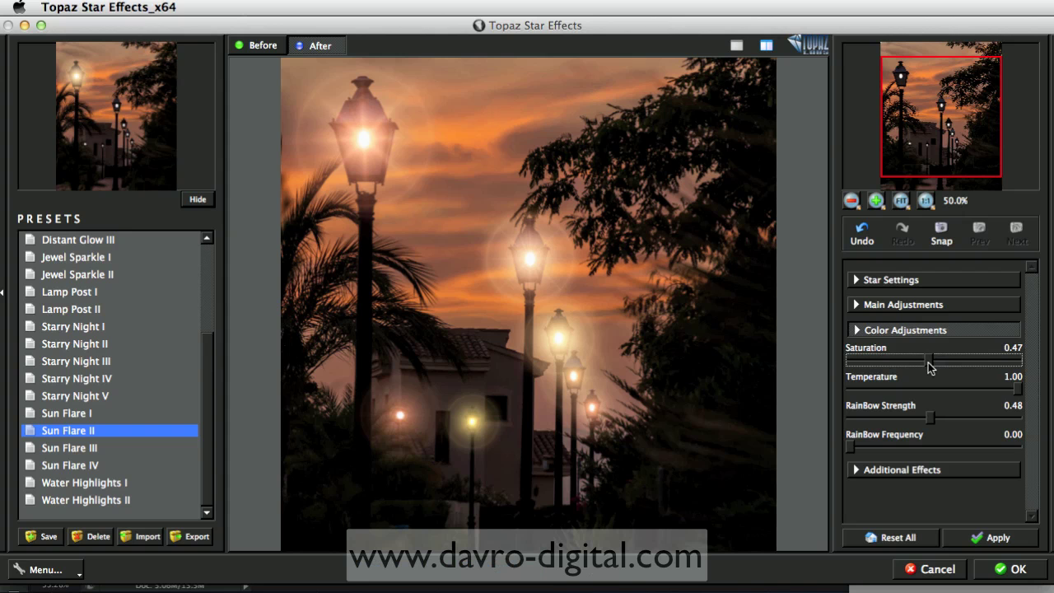
left_click_drag(929, 368, 926, 367)
left_click(931, 447)
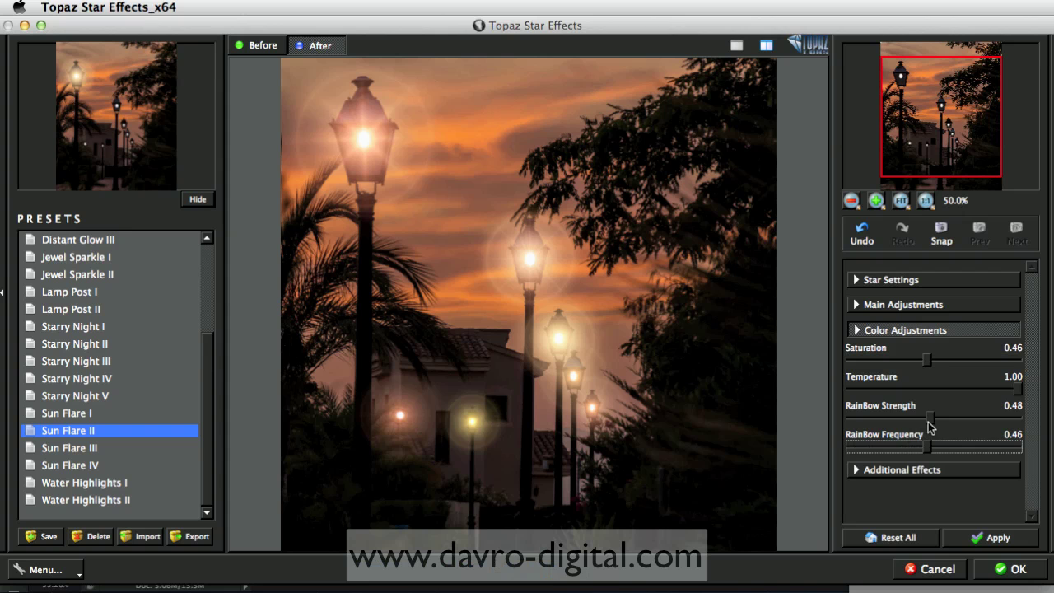
left_click_drag(931, 417, 973, 423)
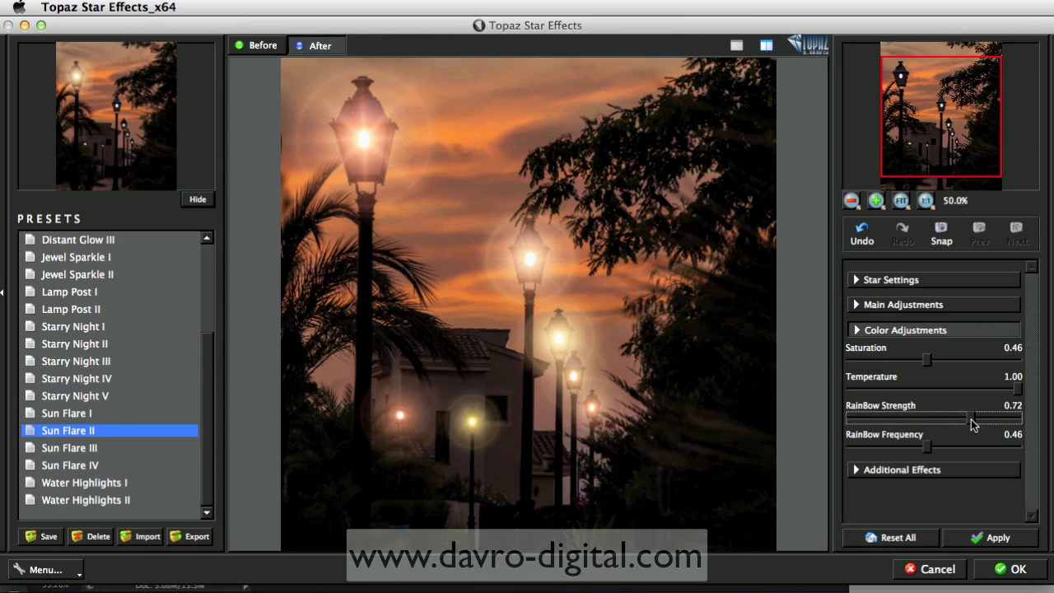
left_click(915, 420)
left_click(909, 421)
Set secondary points to 0.54 and ring flare to 0.27, and apply the effect to the image.
left_click(857, 470)
left_click_drag(875, 385, 941, 393)
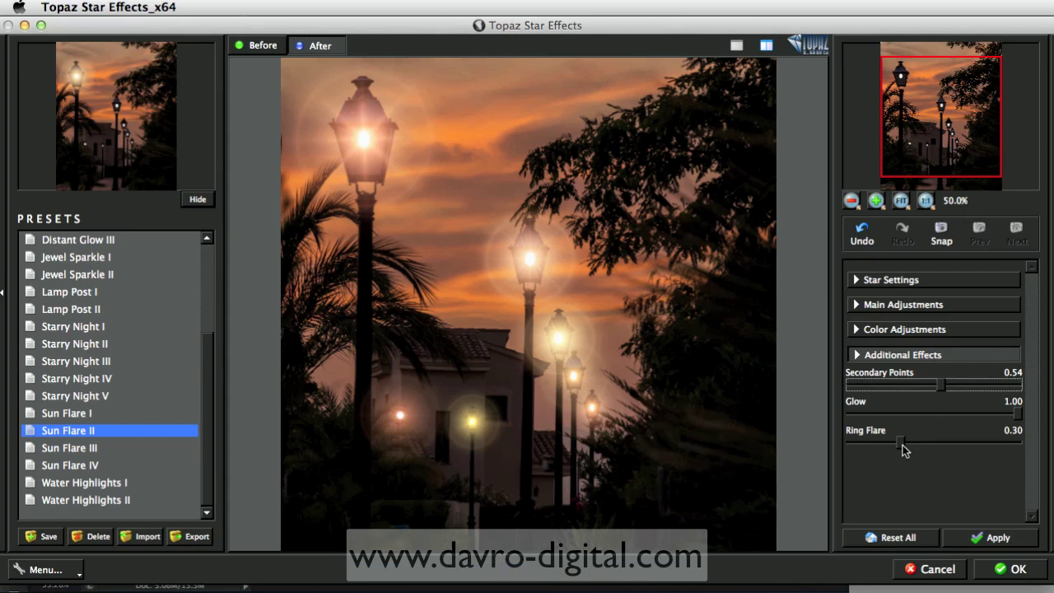
left_click_drag(903, 444, 895, 448)
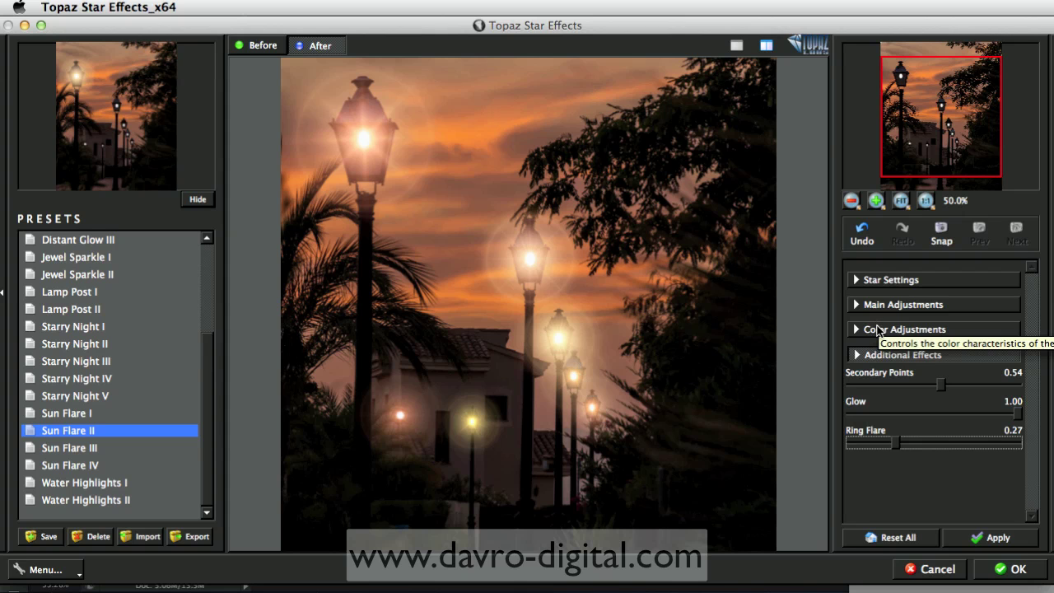
left_click(978, 540)
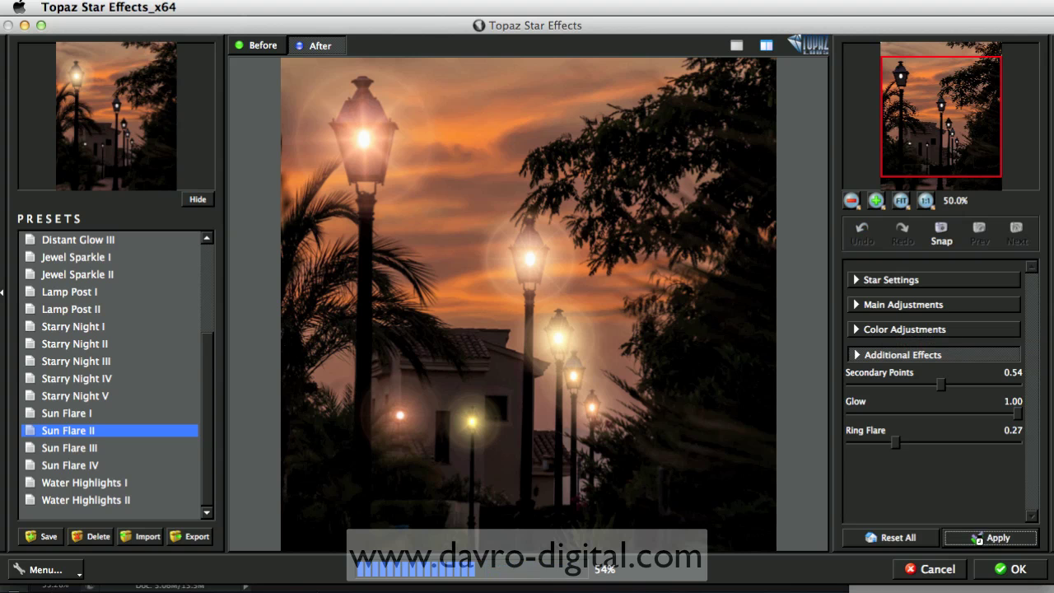
Accept the star effects back into Photoshop and compare Lamps.psd with the DSC04654.psd version.
left_click(997, 568)
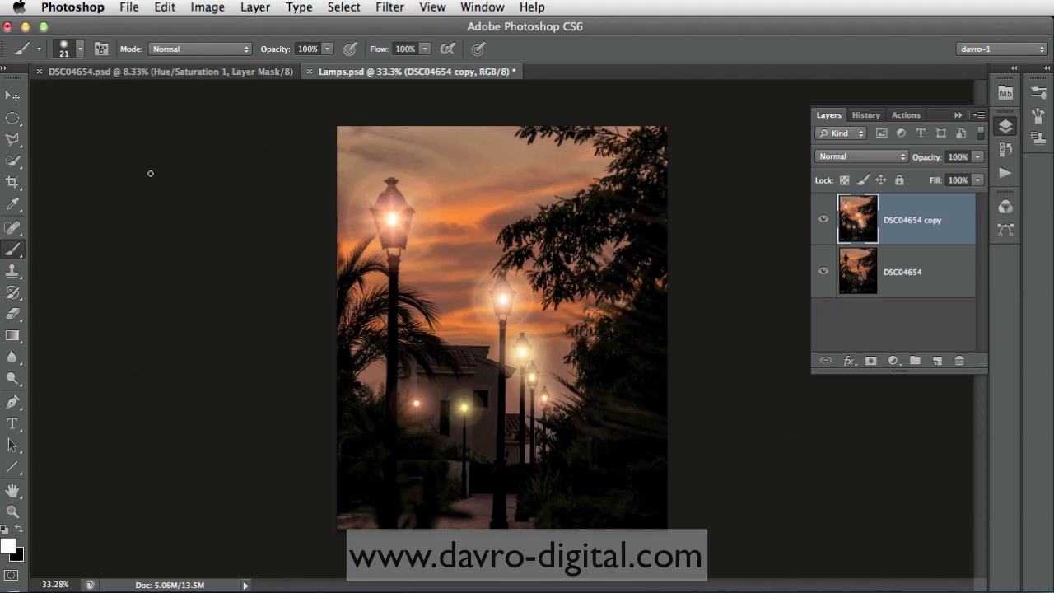
left_click(202, 71)
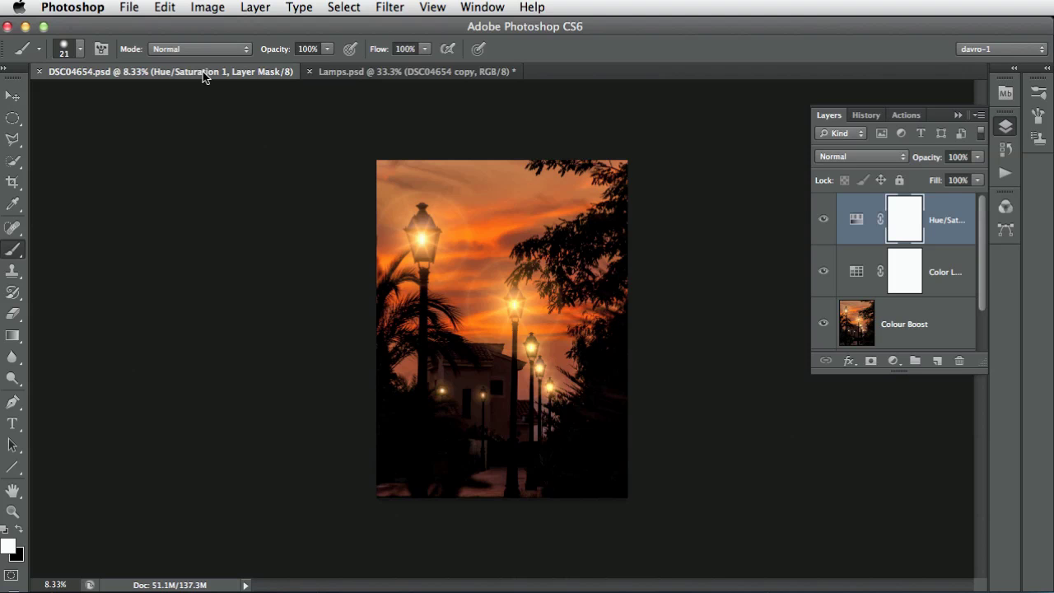
left_click(344, 73)
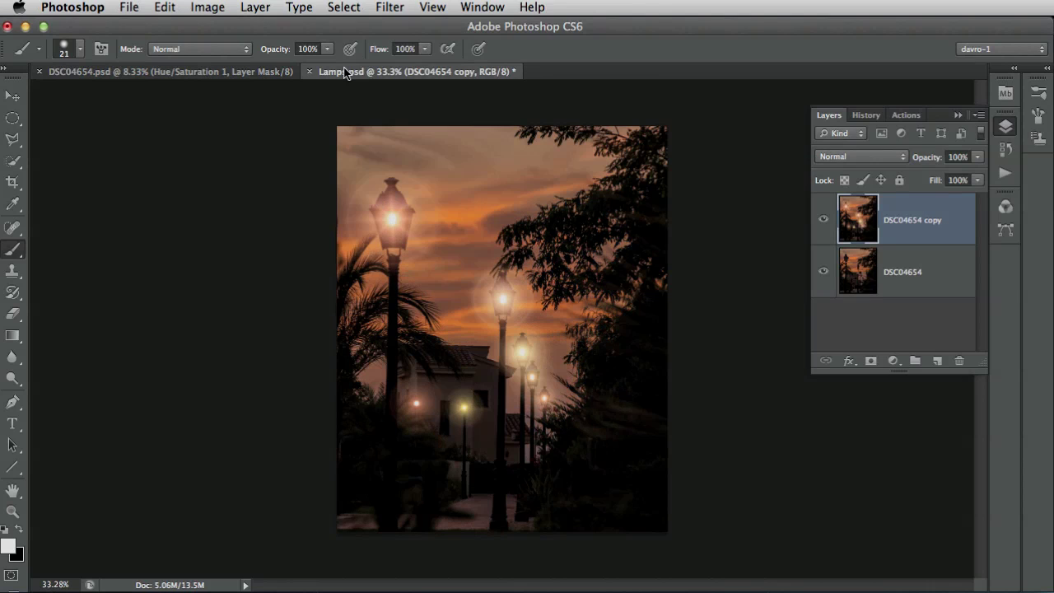